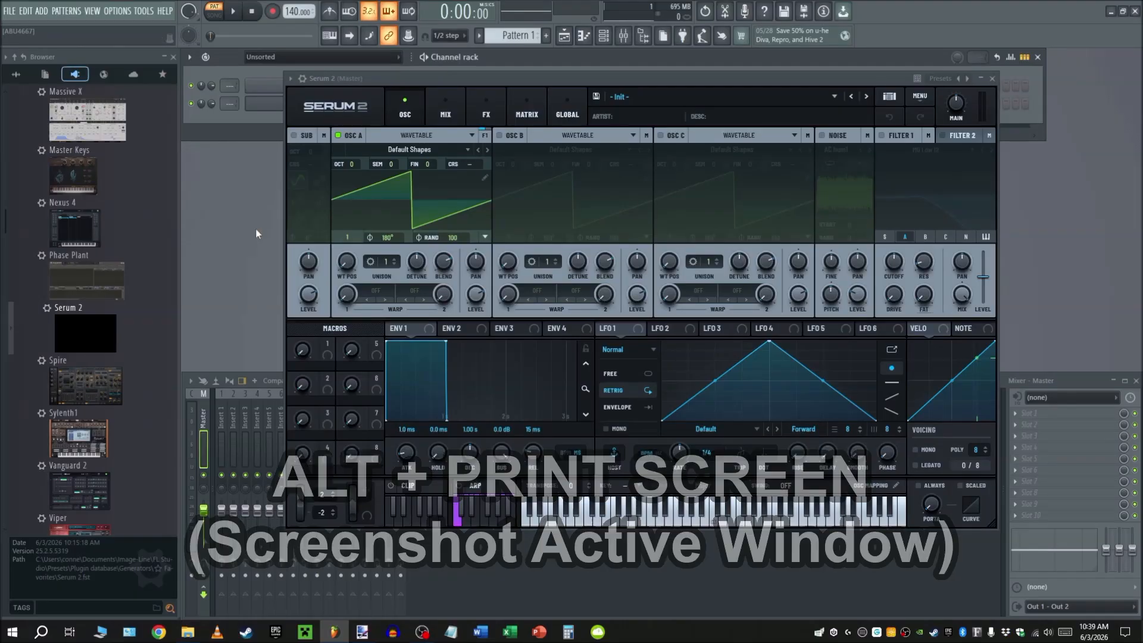
- Switch to Paint.NET and paste the Serum 2 window screenshot, expanding the canvas to fit it
left_click(363, 631)
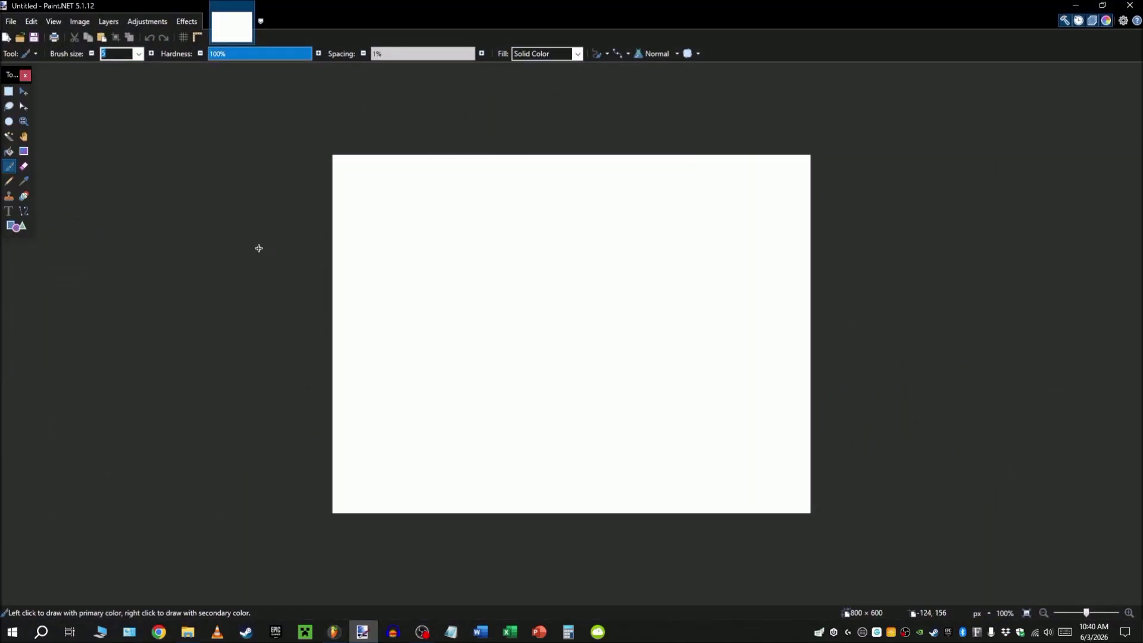
key("ctrl+v")
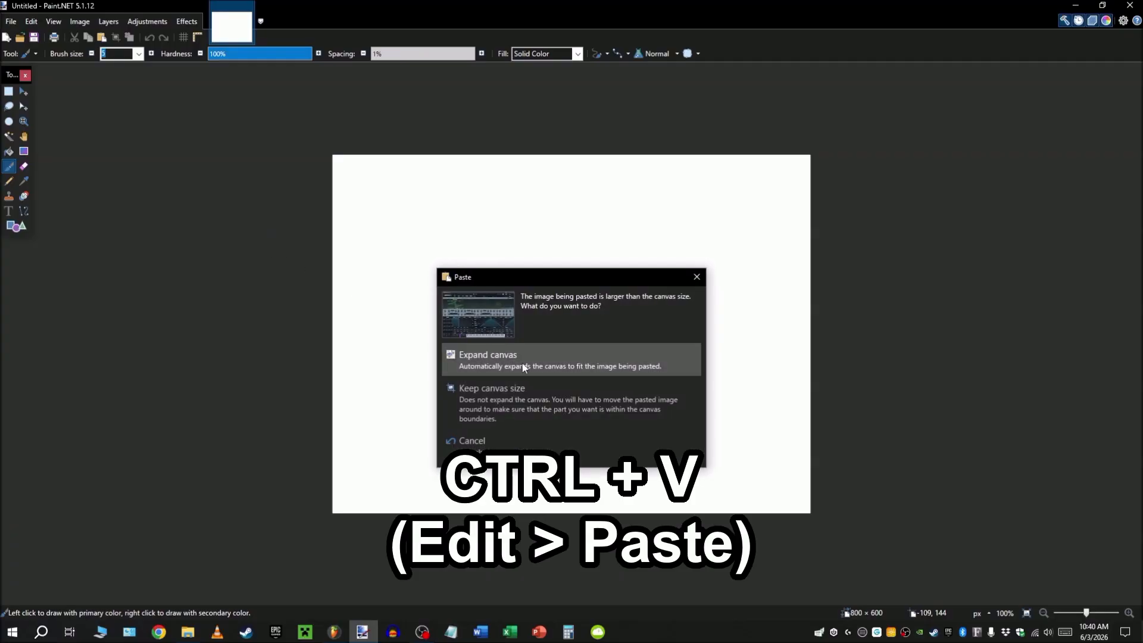
left_click(522, 363)
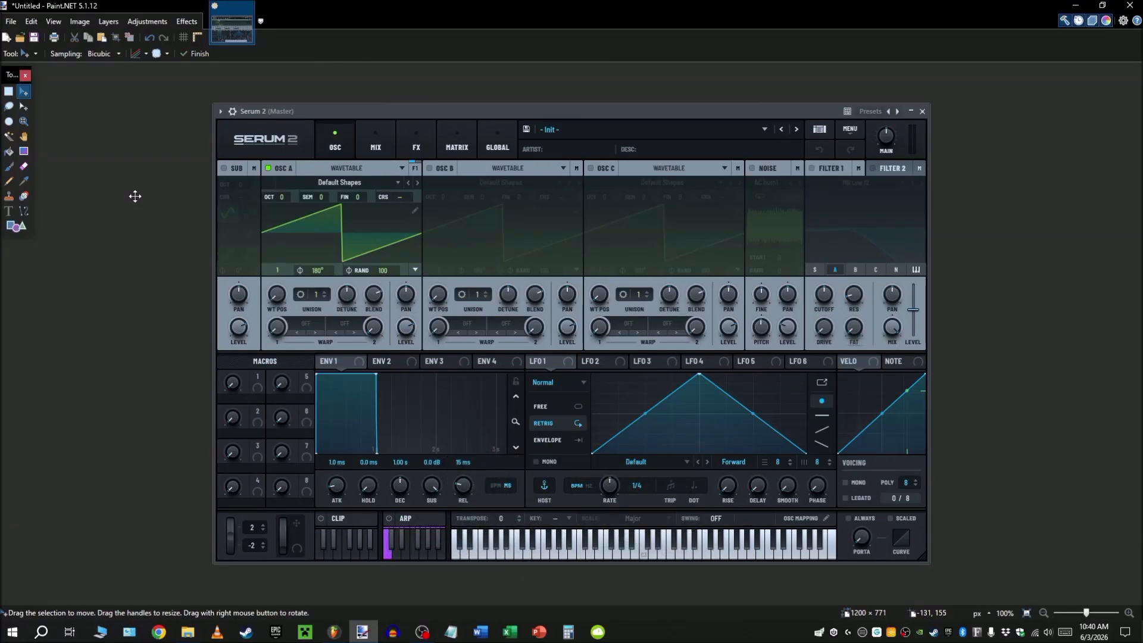
- Crop the screenshot to a 1190 × 740 px rectangle around the Serum 2 interface, excluding the window's title bar and frame
left_click(8, 92)
scroll(224, 116, "up", 5)
scroll(224, 116, "up", 8)
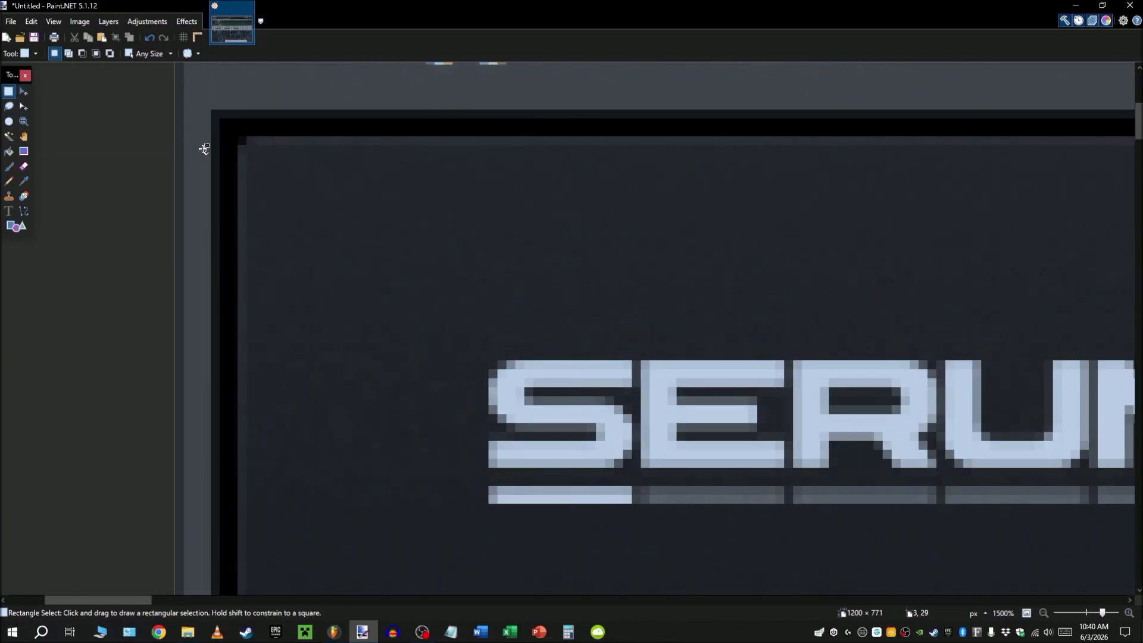
left_click_drag(229, 110, 1091, 404)
scroll(272, 141, "down", 12)
scroll(1134, 589, "down", 1)
scroll(1126, 333, "up", 10)
scroll(1116, 384, "up", 5)
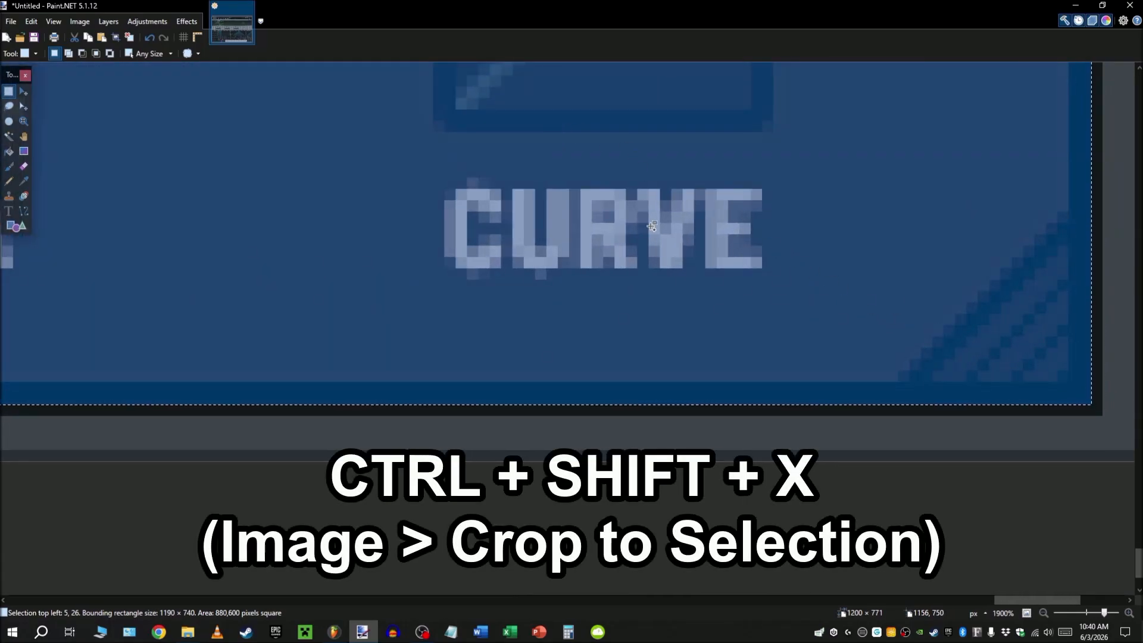
key("ctrl+shift+x")
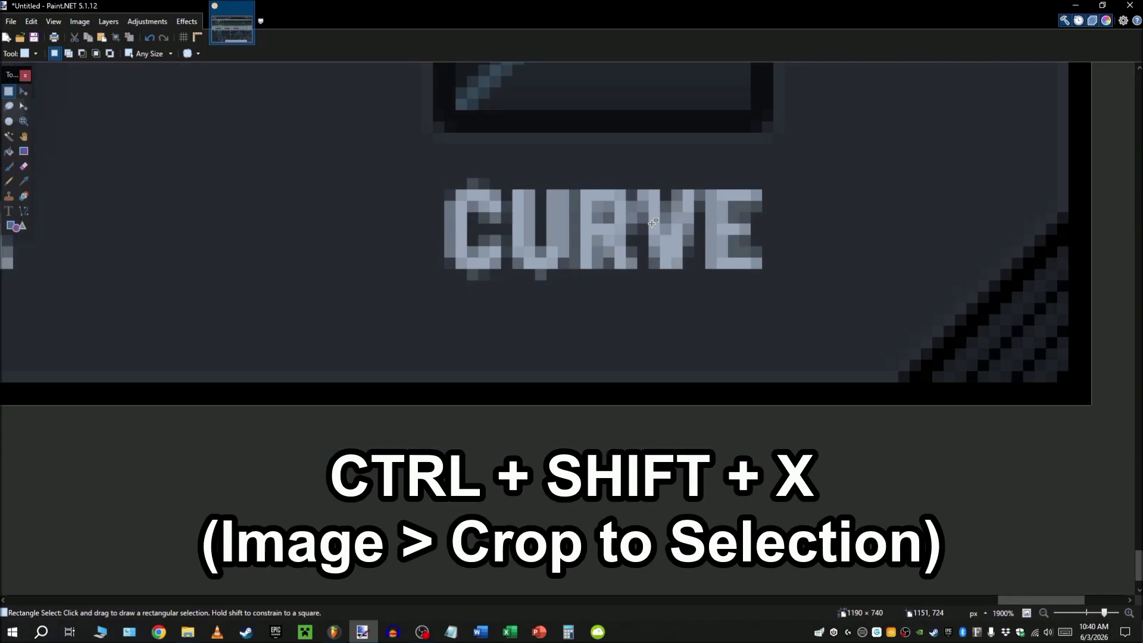
left_click(1027, 614)
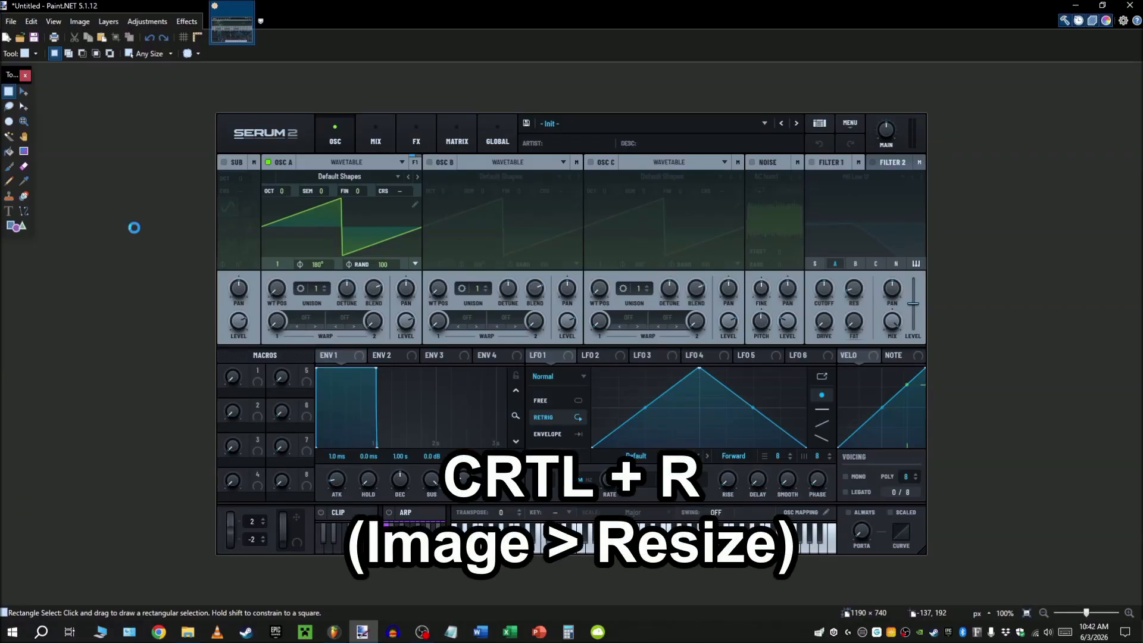
- Try to set the image's resolution to 192 pixels/inch in the resize settings
key("ctrl+r")
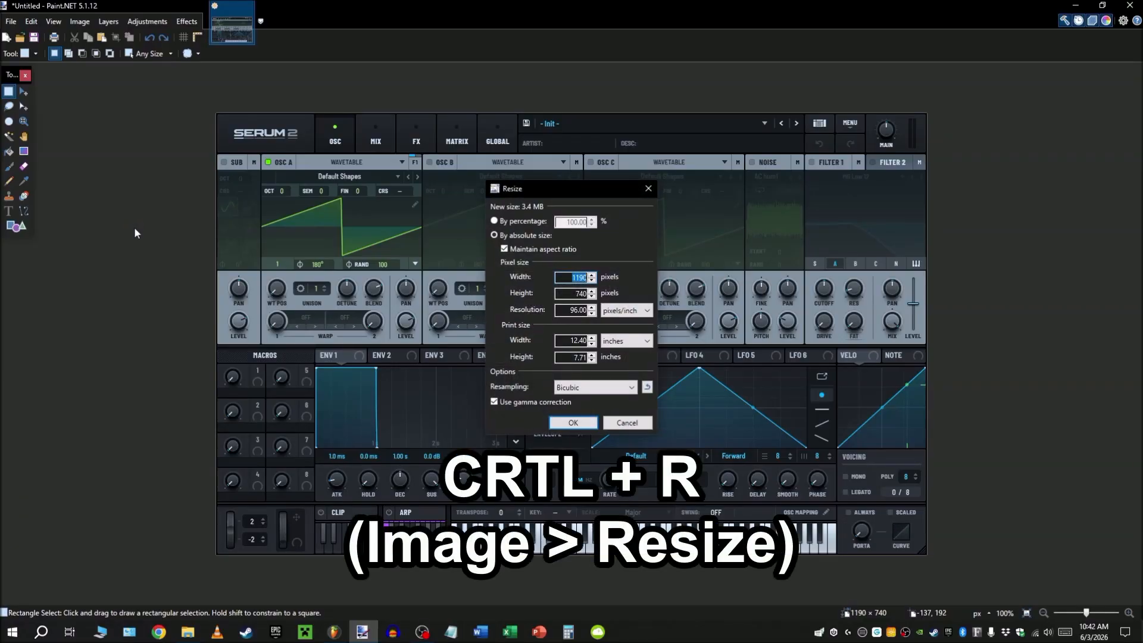
double_click(572, 309)
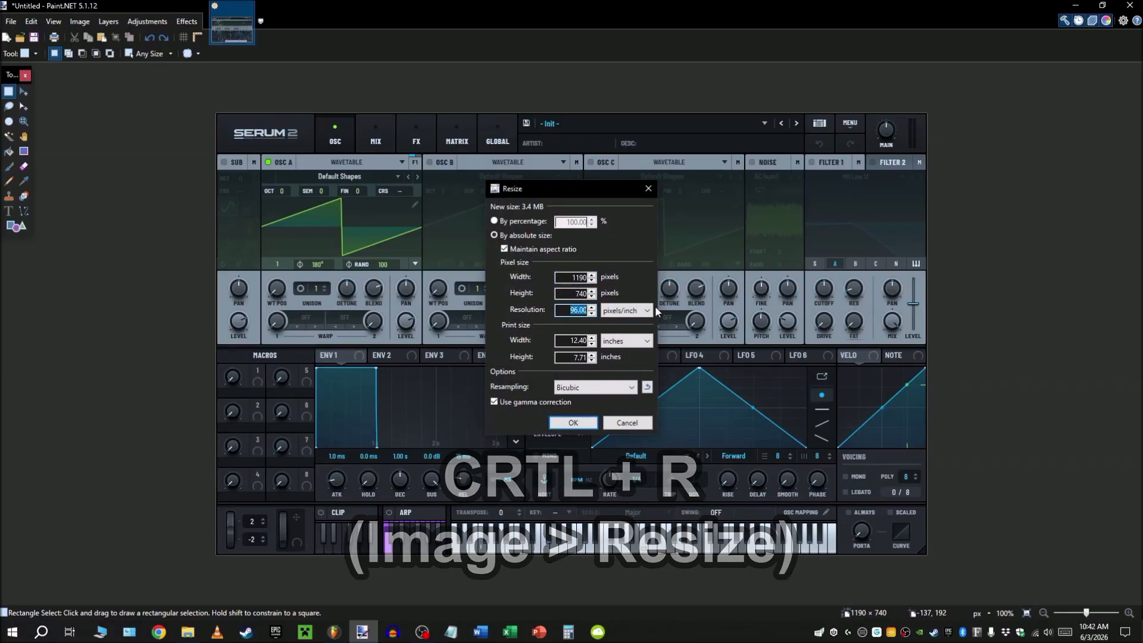
type("192")
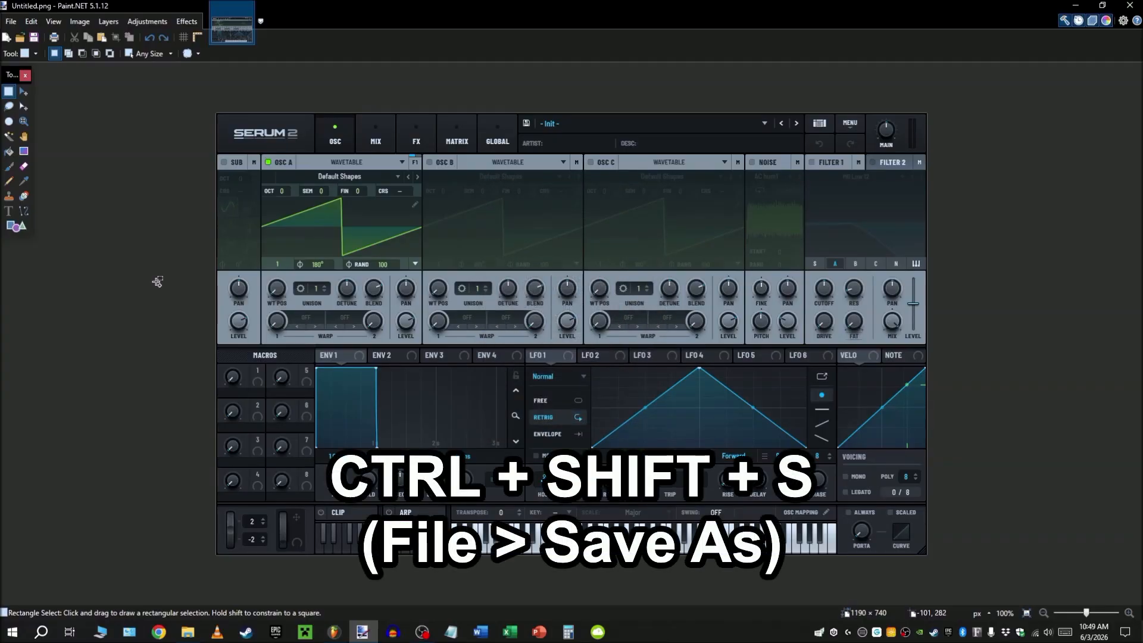
- Save the cropped image as "Serum 2 (Full Resolution).png" in the New Screenshots folder with the 32-bit PNG settings
key("ctrl+shift+s")
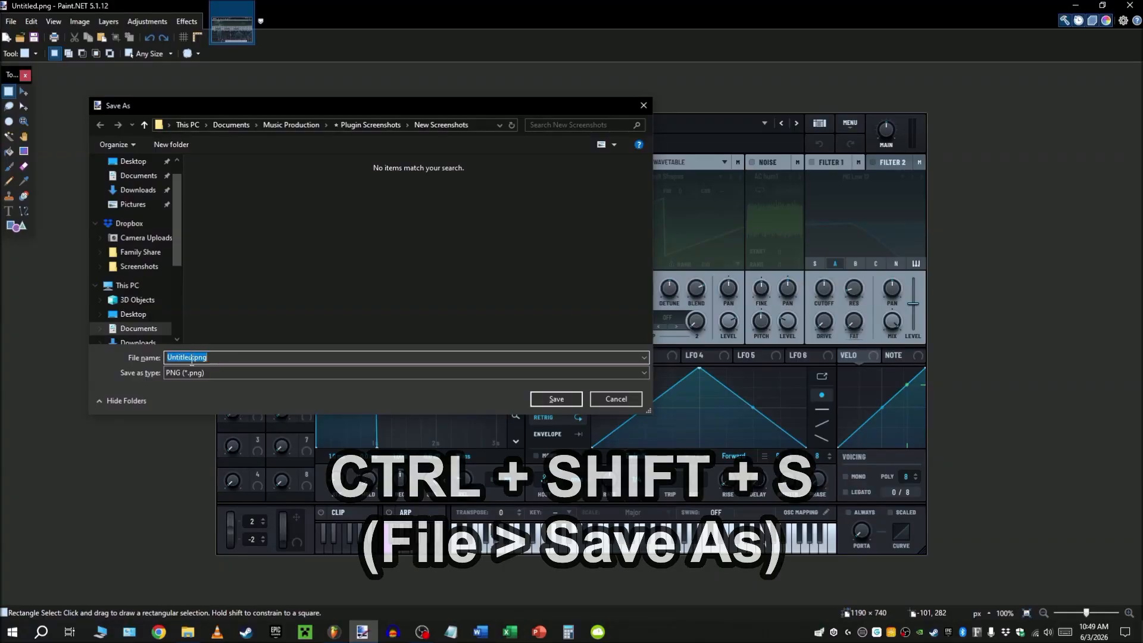
type("Seru")
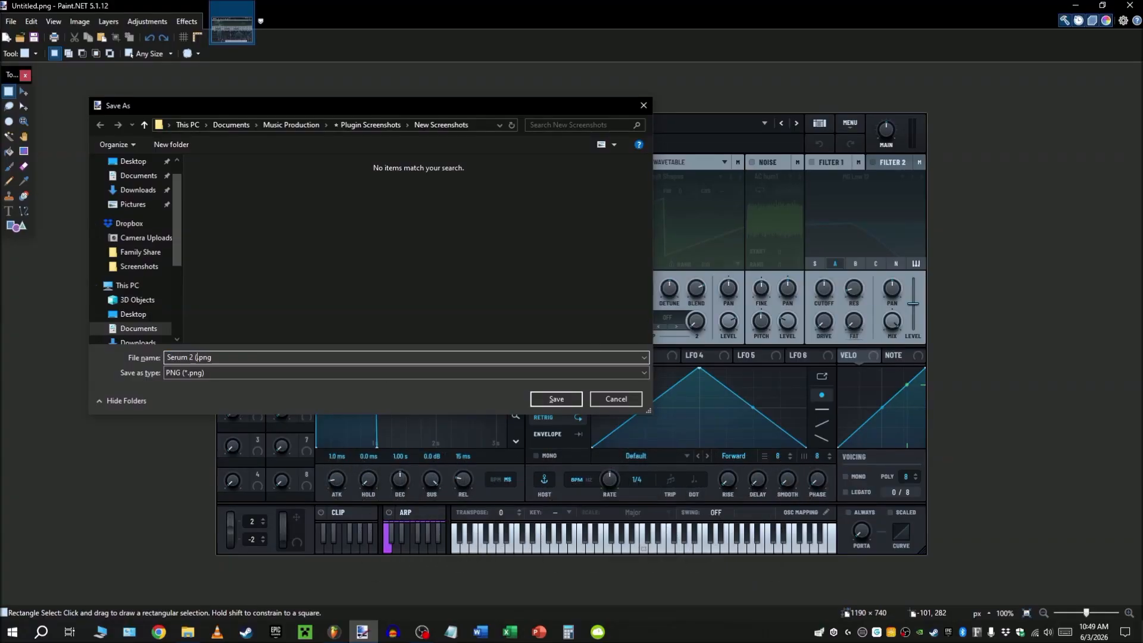
type("m 2 (Full Resolution)")
key("Return")
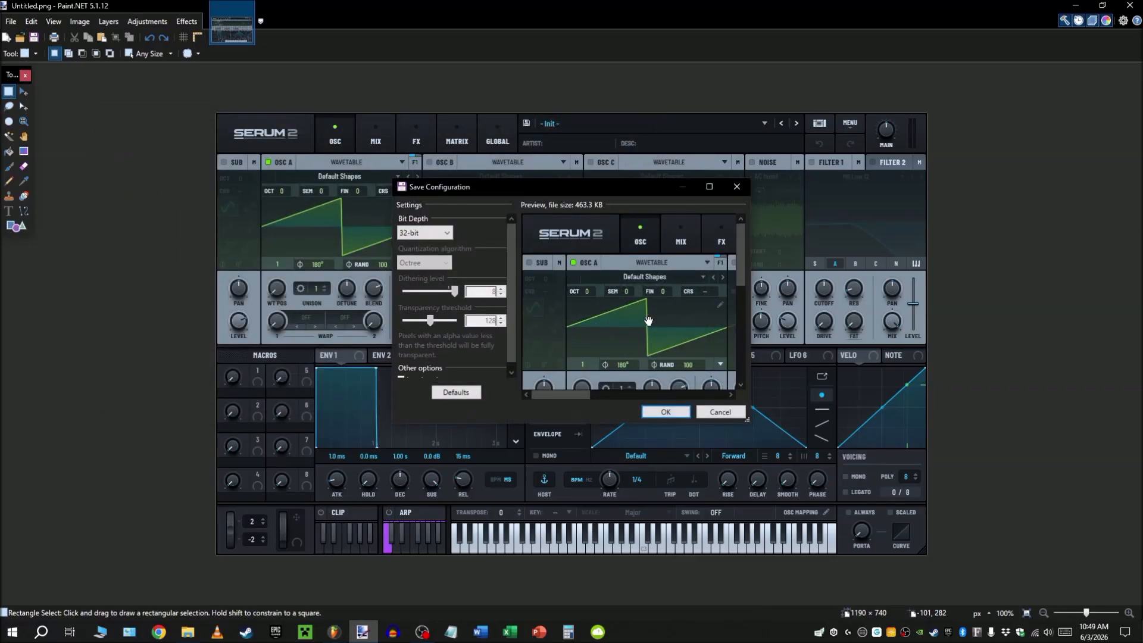
key("Return")
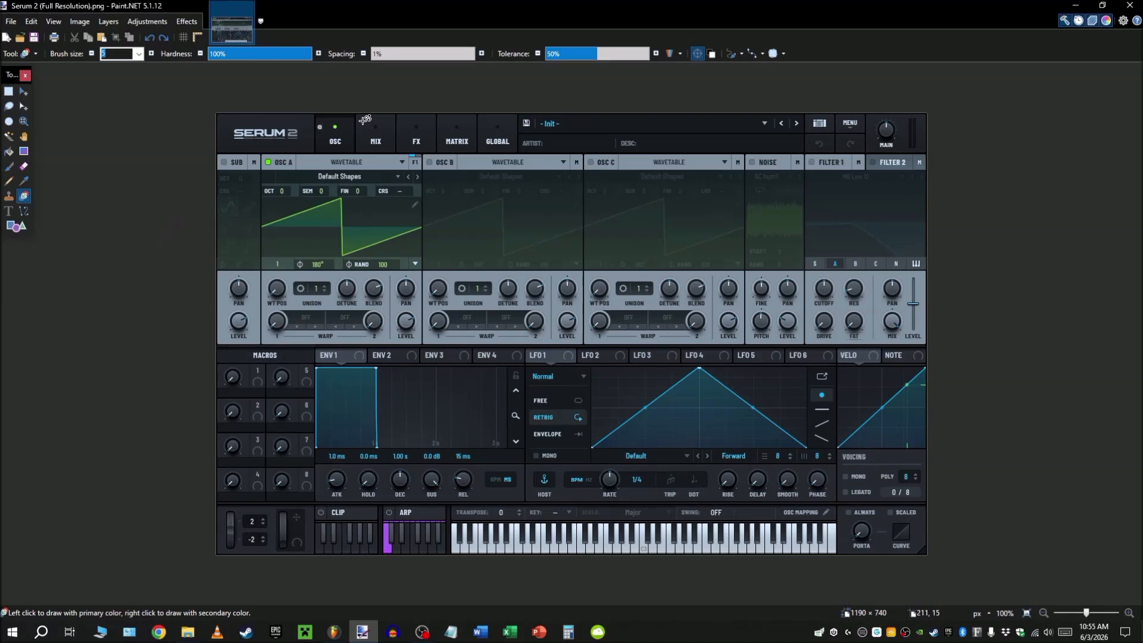
- Switch to FL Studio and open the parent folder of the Serum 2 plugin preset in a maximized File Explorer window
left_click(1075, 5)
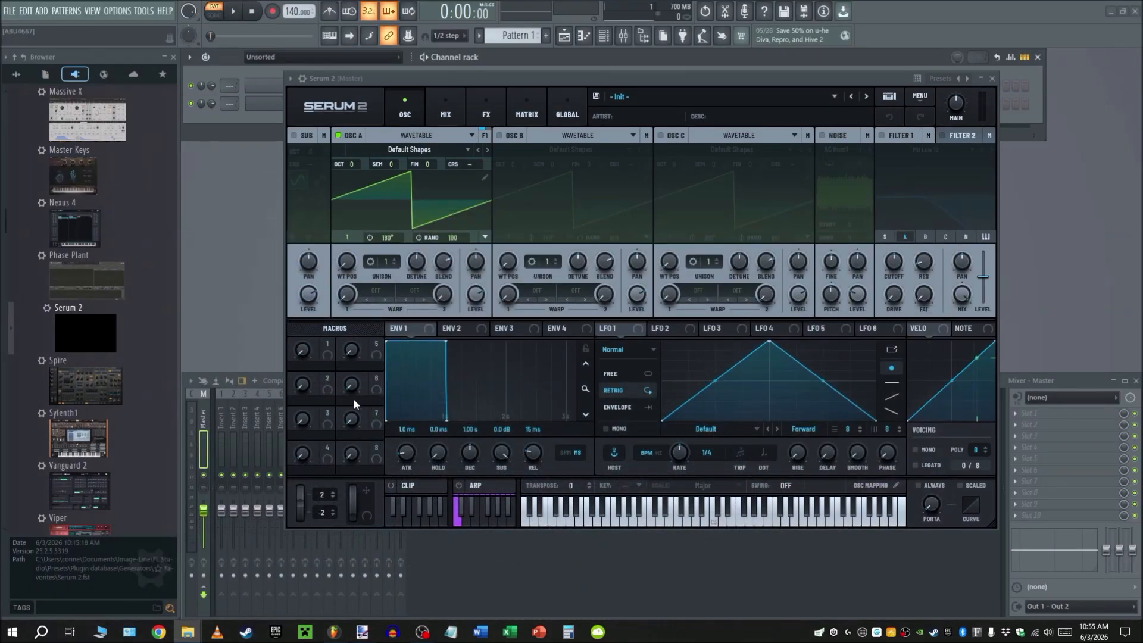
right_click(93, 333)
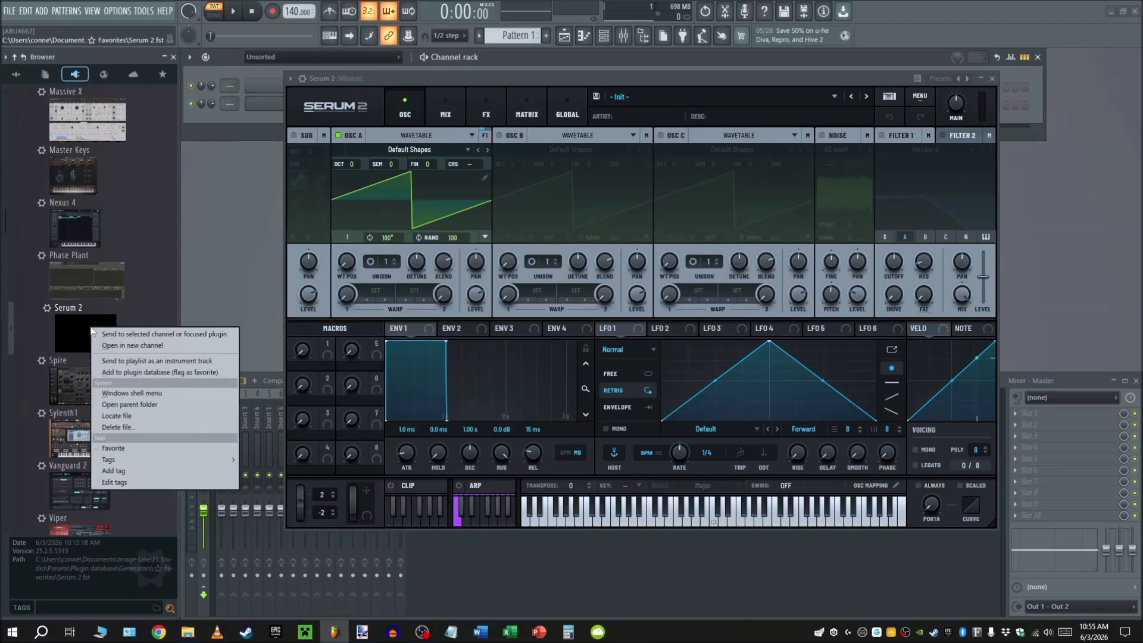
left_click(144, 405)
double_click(493, 85)
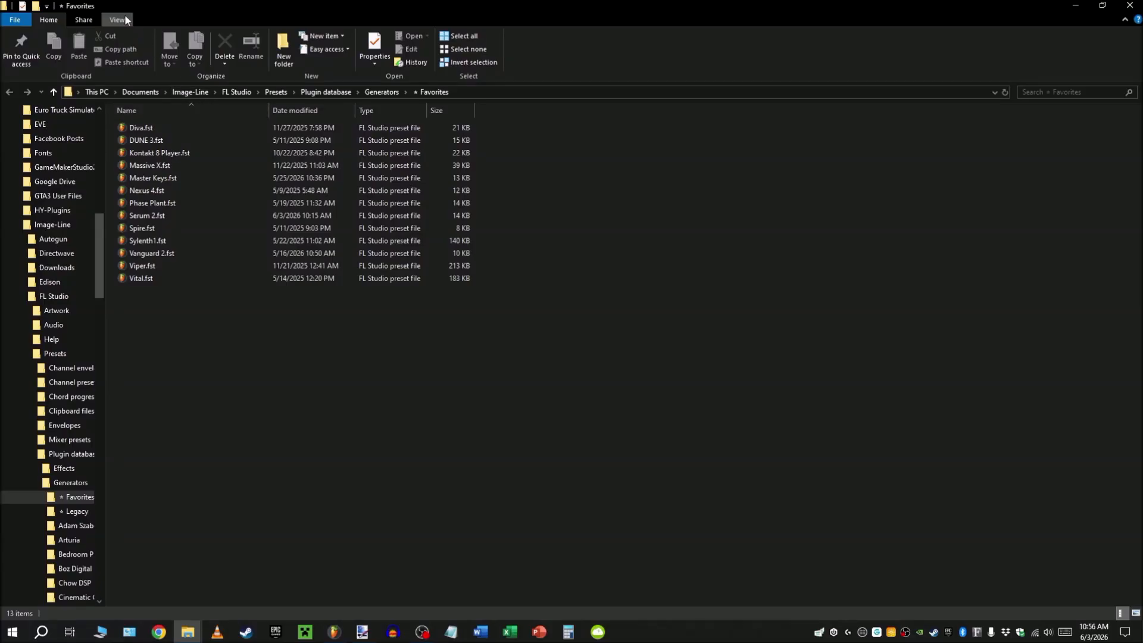
- Show hidden items in the Favorites preset folder and add a Dimensions column to the file list
left_click(119, 19)
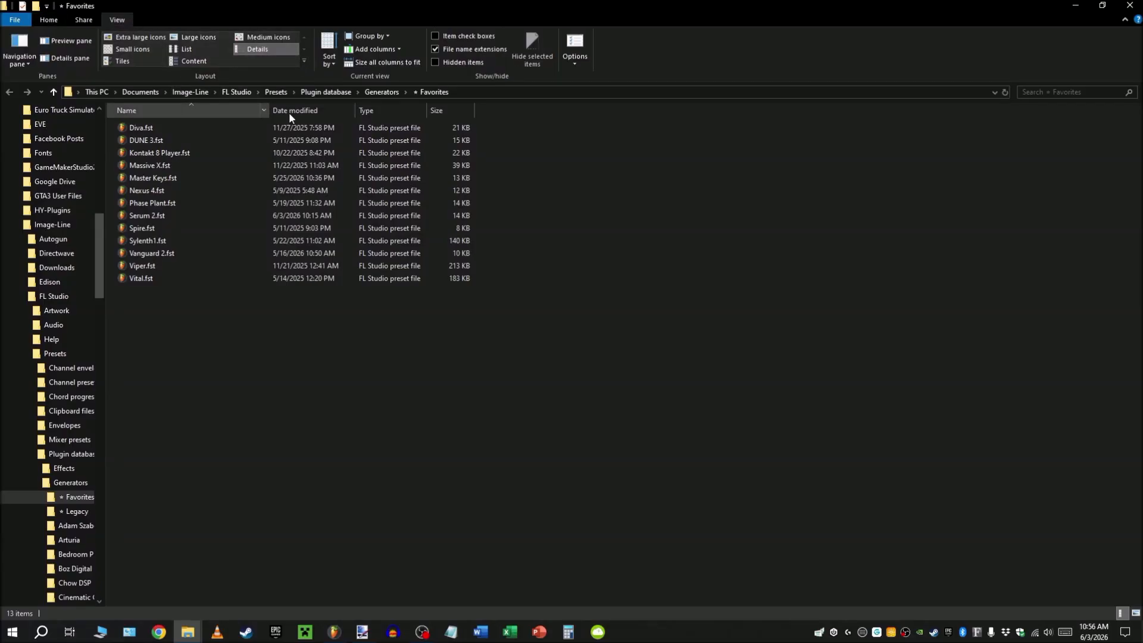
left_click(435, 62)
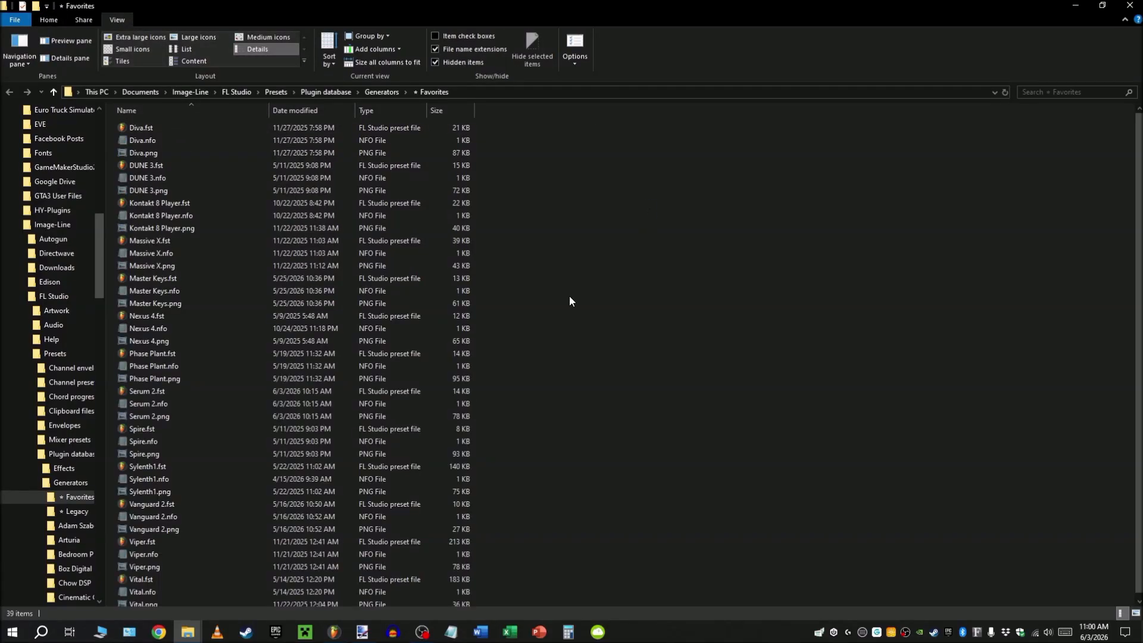
right_click(510, 112)
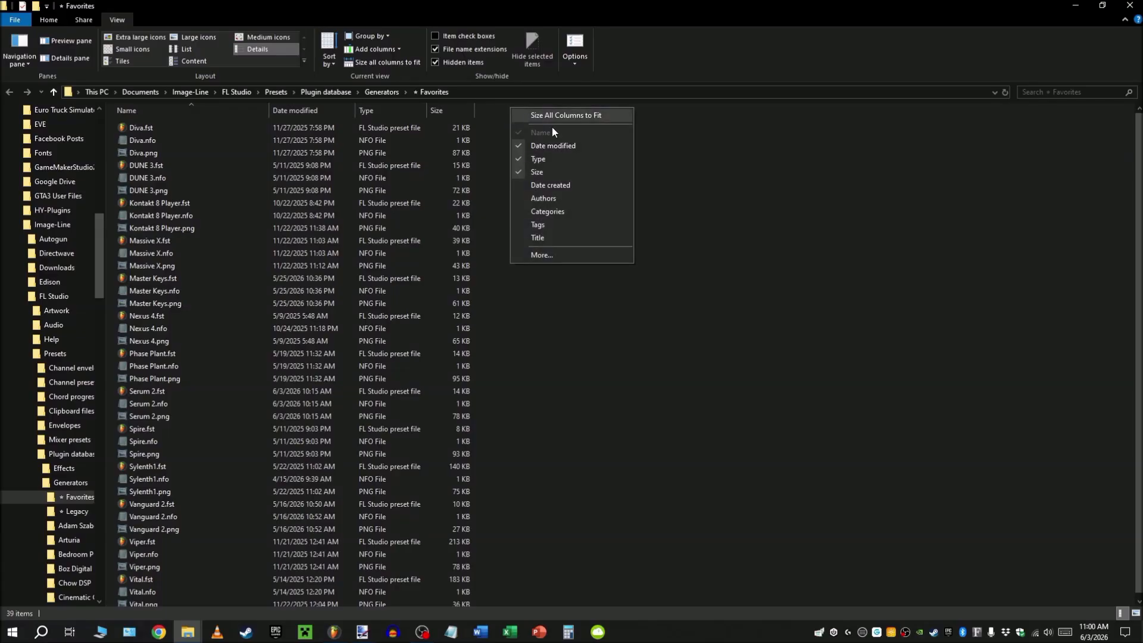
left_click(562, 254)
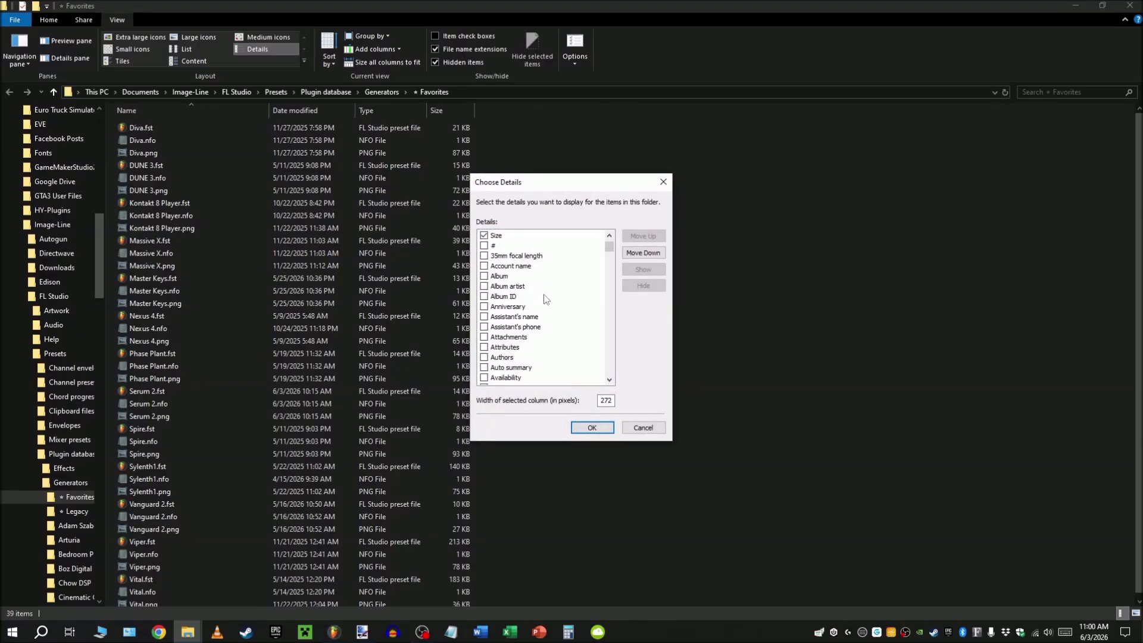
scroll(542, 291, "down", 9)
scroll(541, 291, "down", 12)
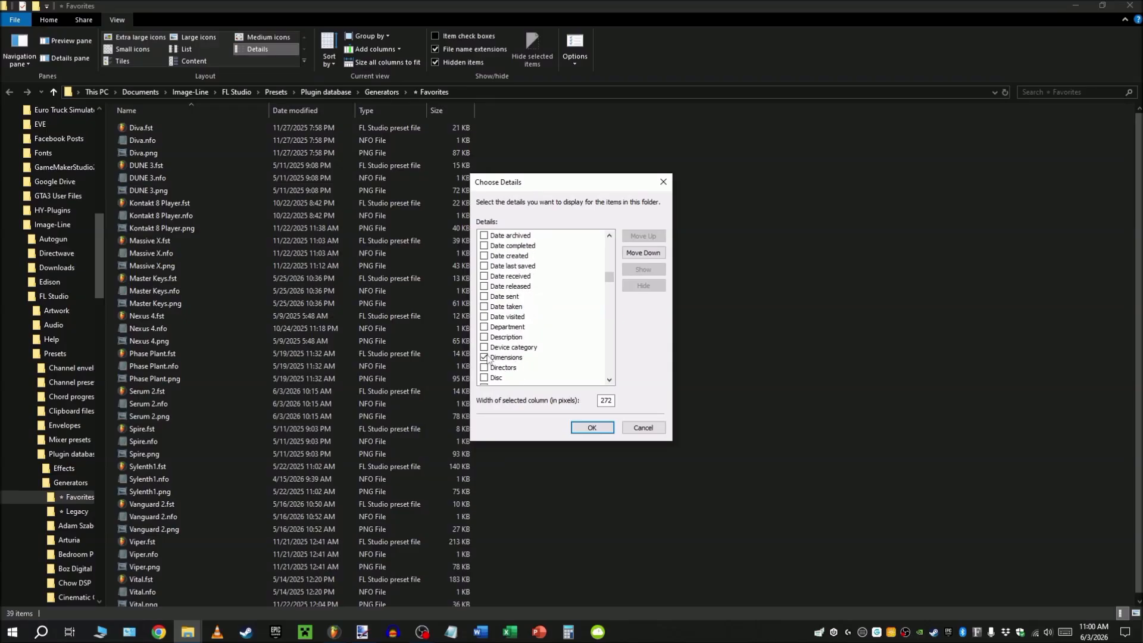
left_click(592, 427)
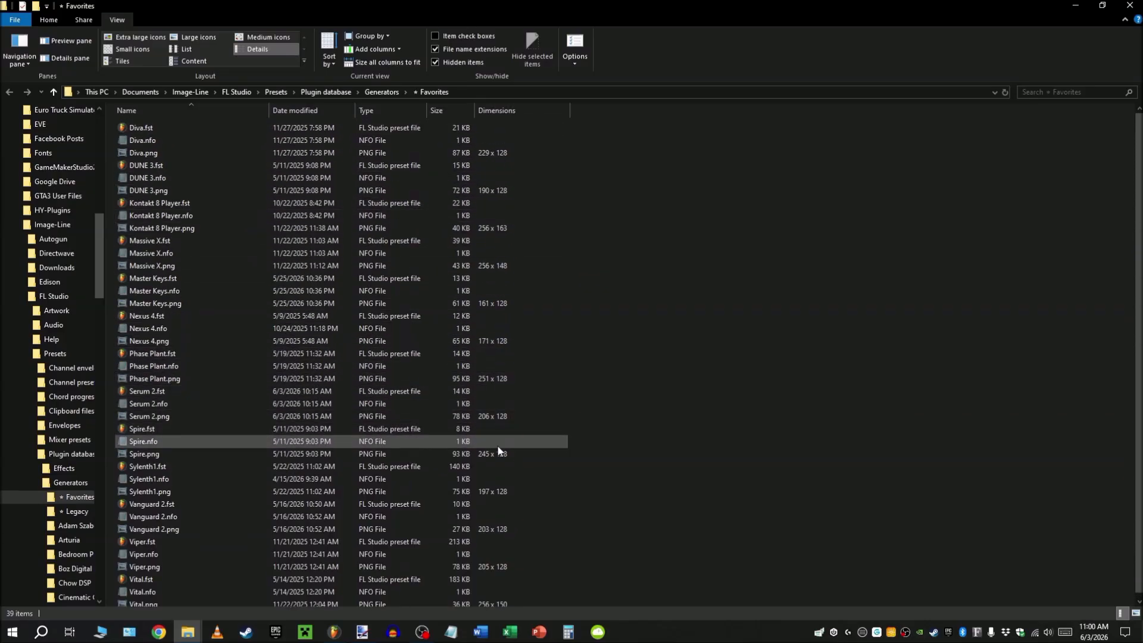
- Check the pixel dimensions of Serum 2.png in its file properties
scroll(499, 418, "down", 1)
left_click(499, 416)
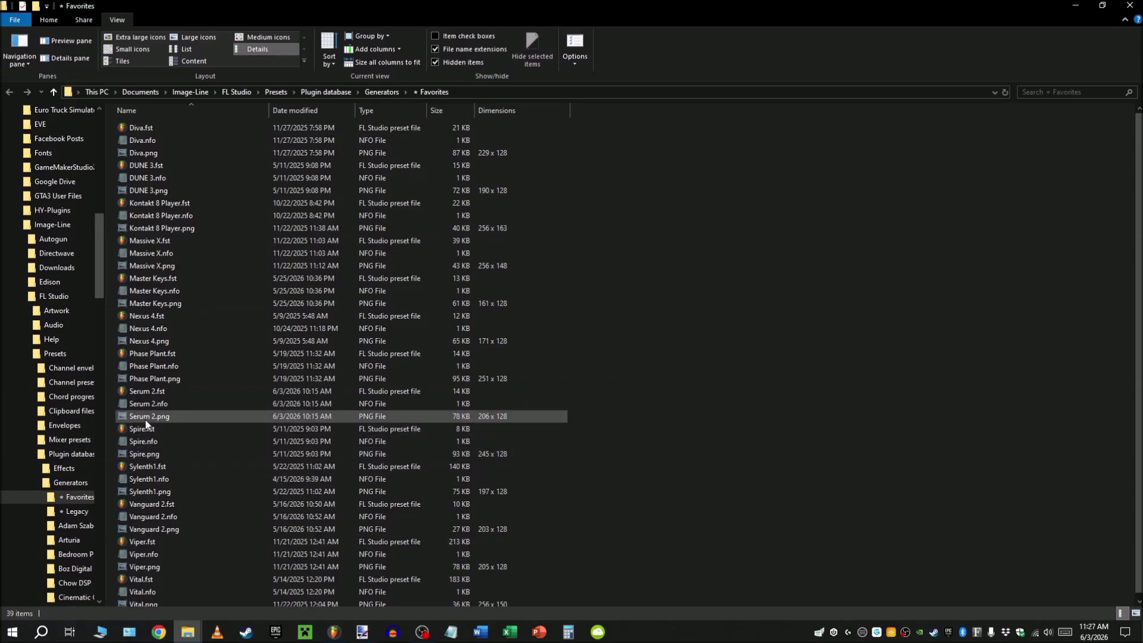
right_click(154, 418)
left_click(224, 405)
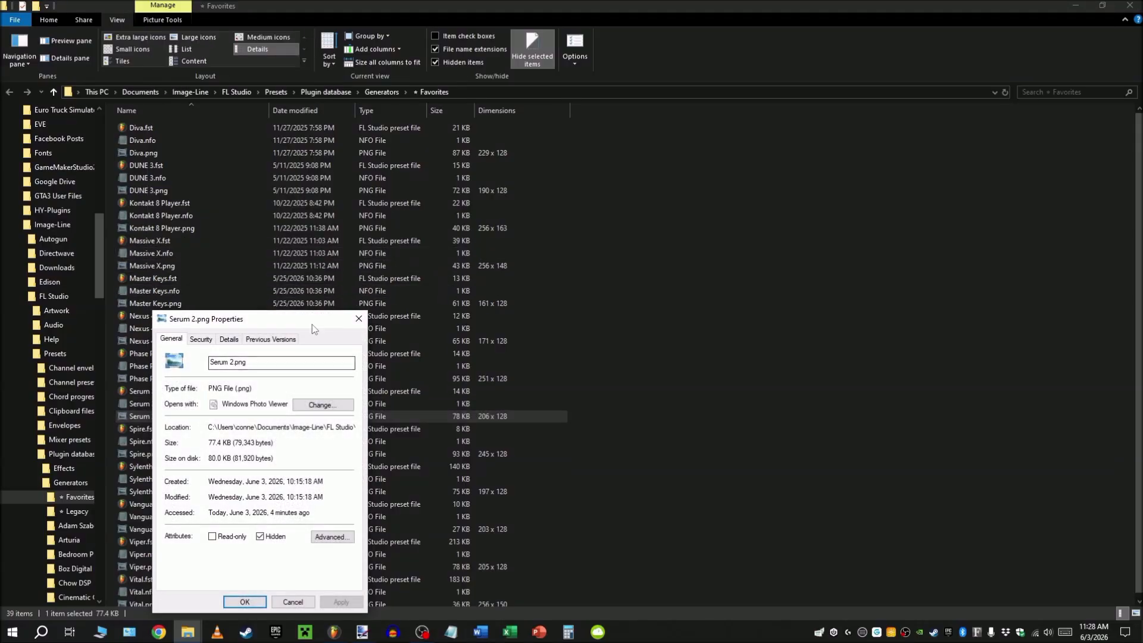
left_click_drag(619, 268, 797, 215)
left_click(747, 228)
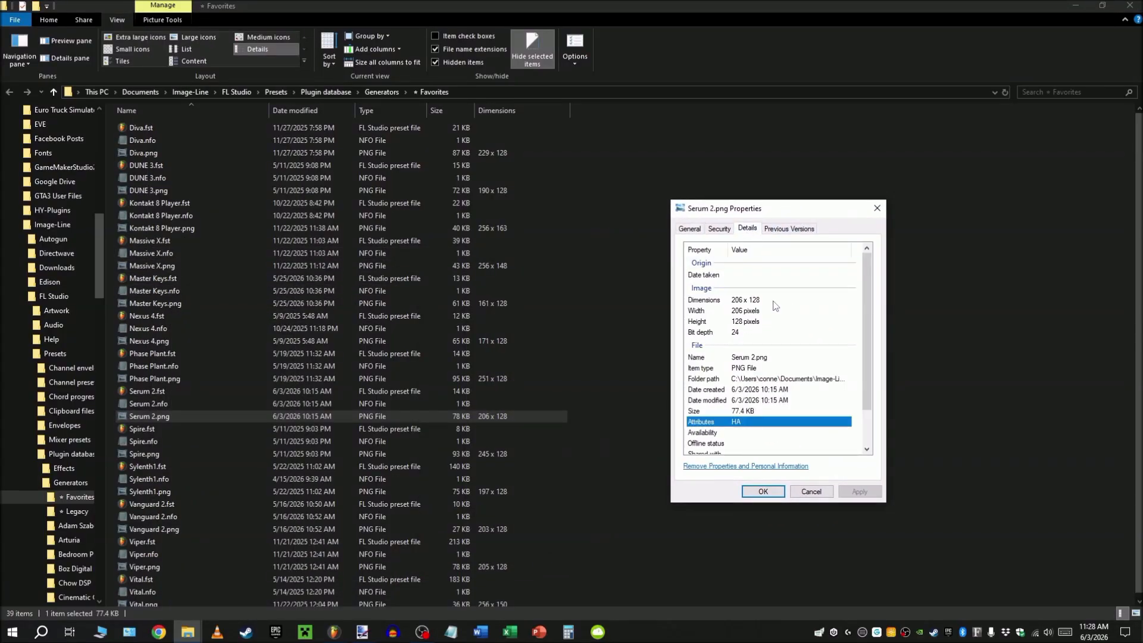
left_click(746, 300)
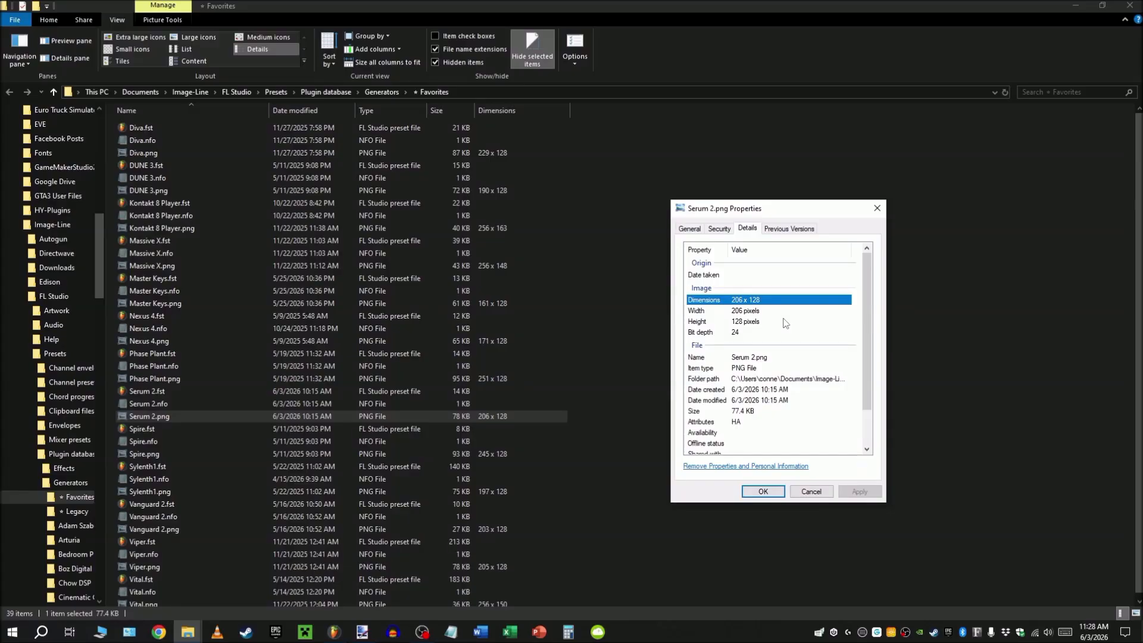
key("Escape")
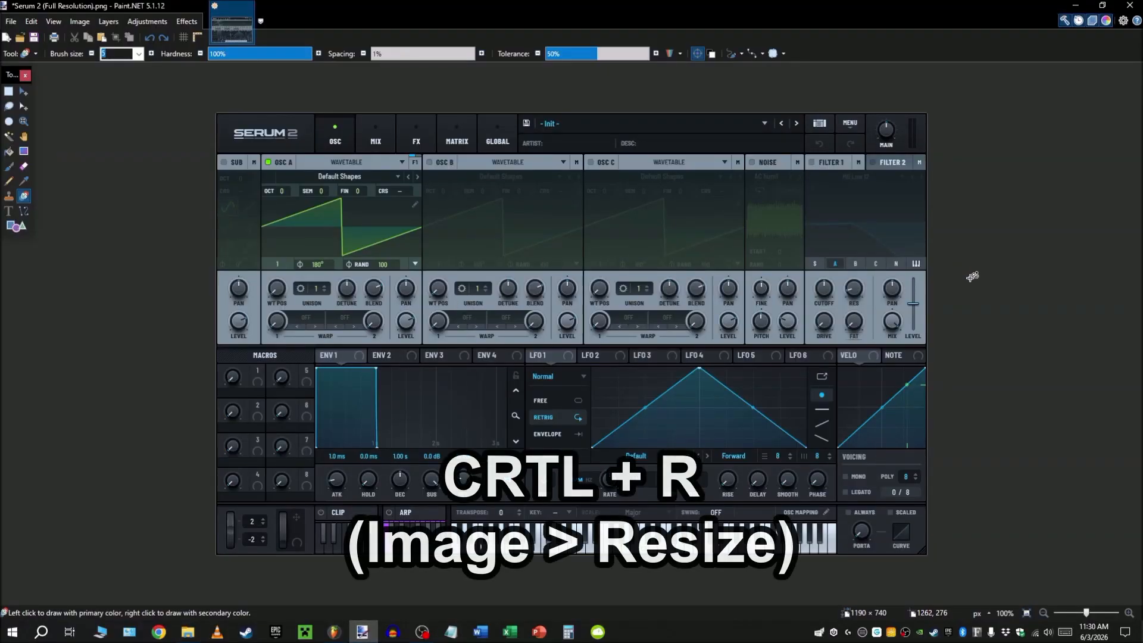
- Resize the full-resolution Serum 2 image in Paint.NET to a width of 206 pixels, keeping the aspect ratio
key("ctrl+r")
type("206")
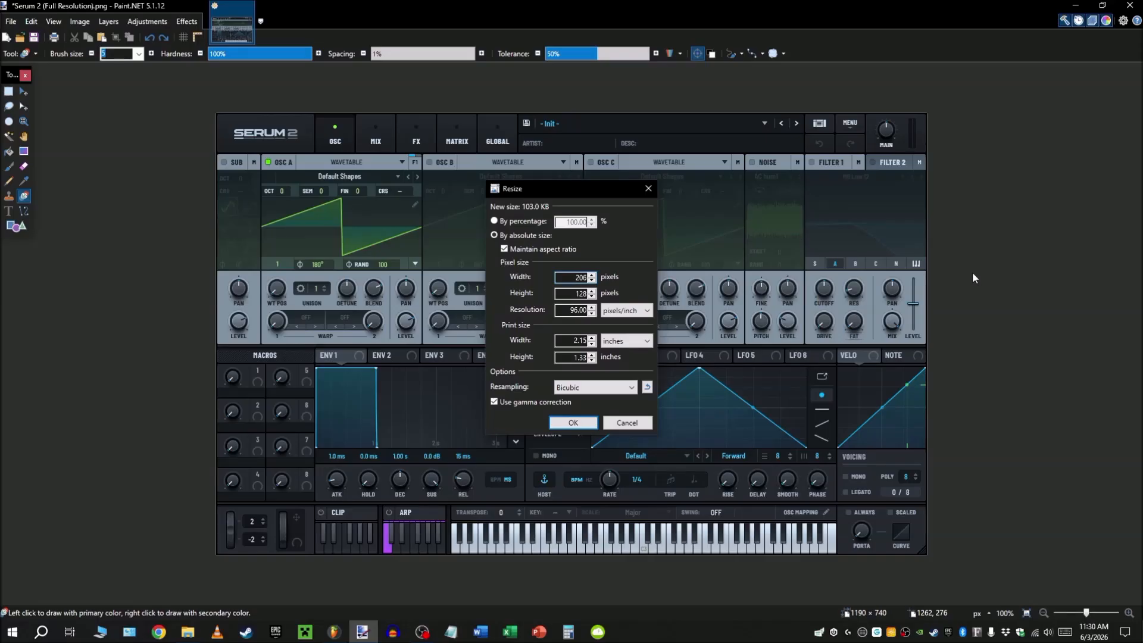
key("Return")
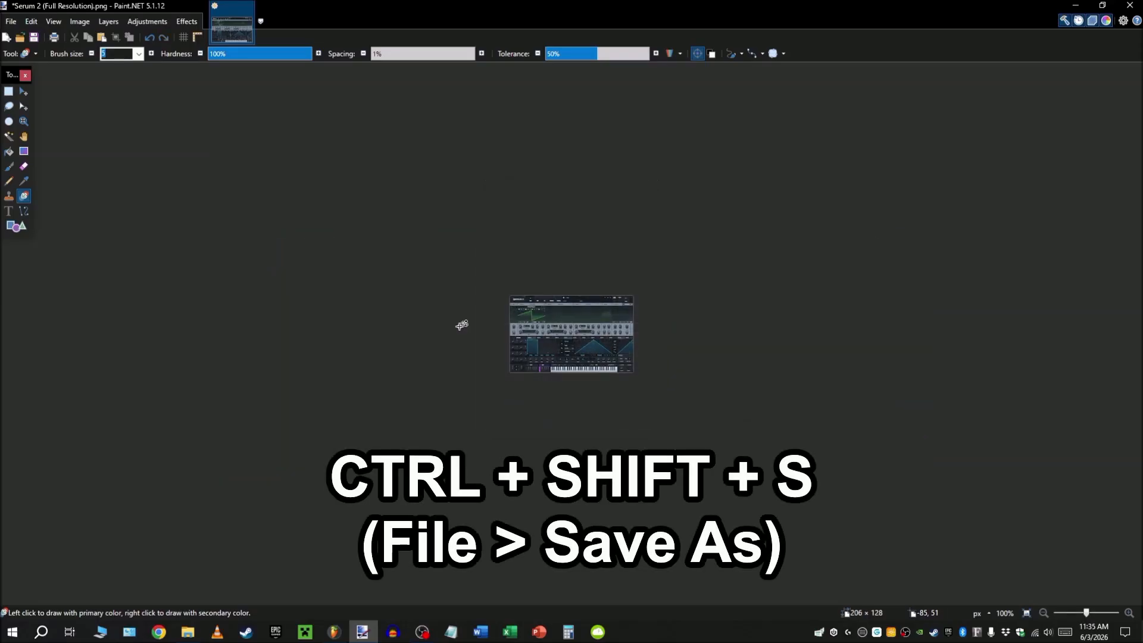
- Save the resized image as a separate file named "Serum 2.png" in the New Screenshots folder
key("ctrl+shift+s")
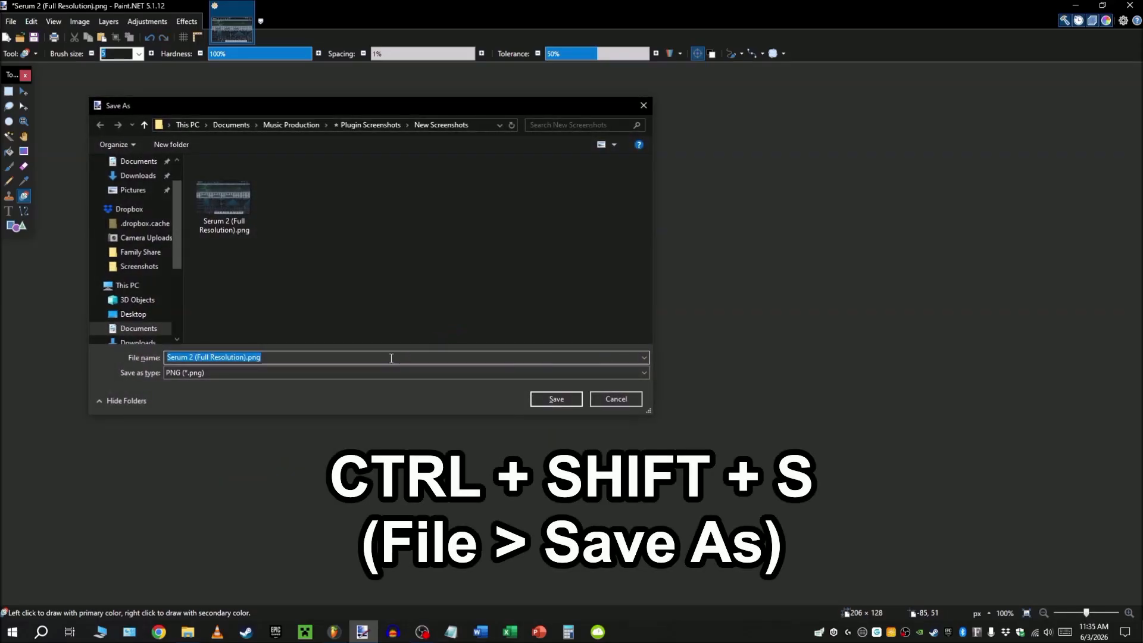
left_click(243, 357)
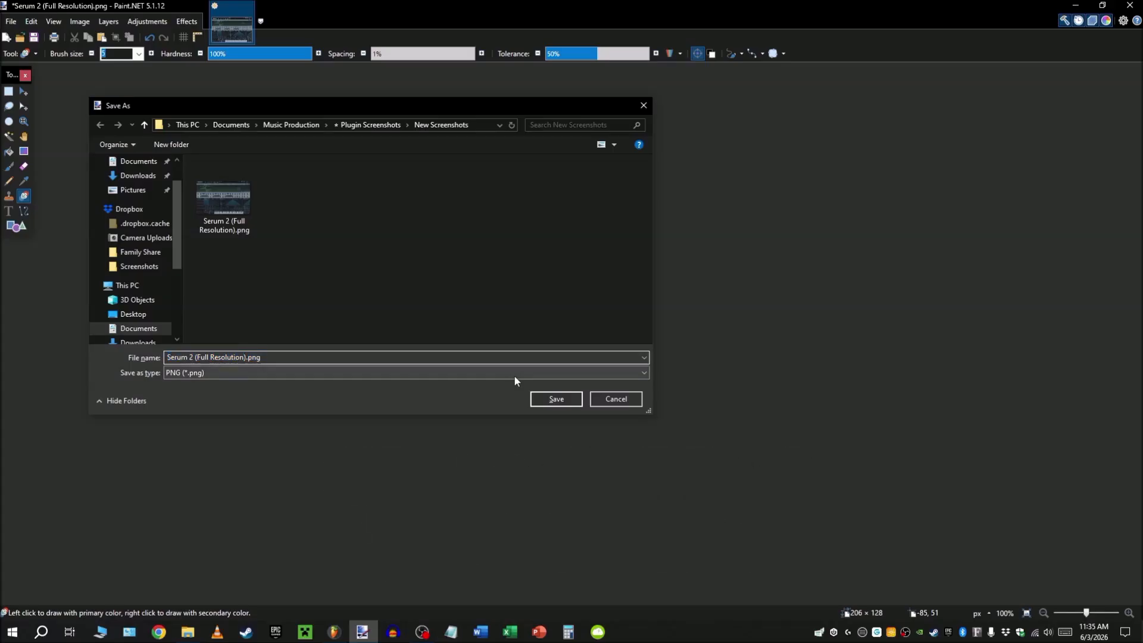
key("BackSpace")
key("BackSpace")
key("BackSpace")
key("BackSpace")
key("BackSpace")
key("BackSpace")
key("BackSpace")
key("BackSpace")
key("BackSpace")
key("BackSpace")
key("BackSpace")
key("BackSpace")
key("BackSpace")
key("BackSpace")
key("BackSpace")
key("BackSpace")
key("BackSpace")
key("BackSpace")
key("Return")
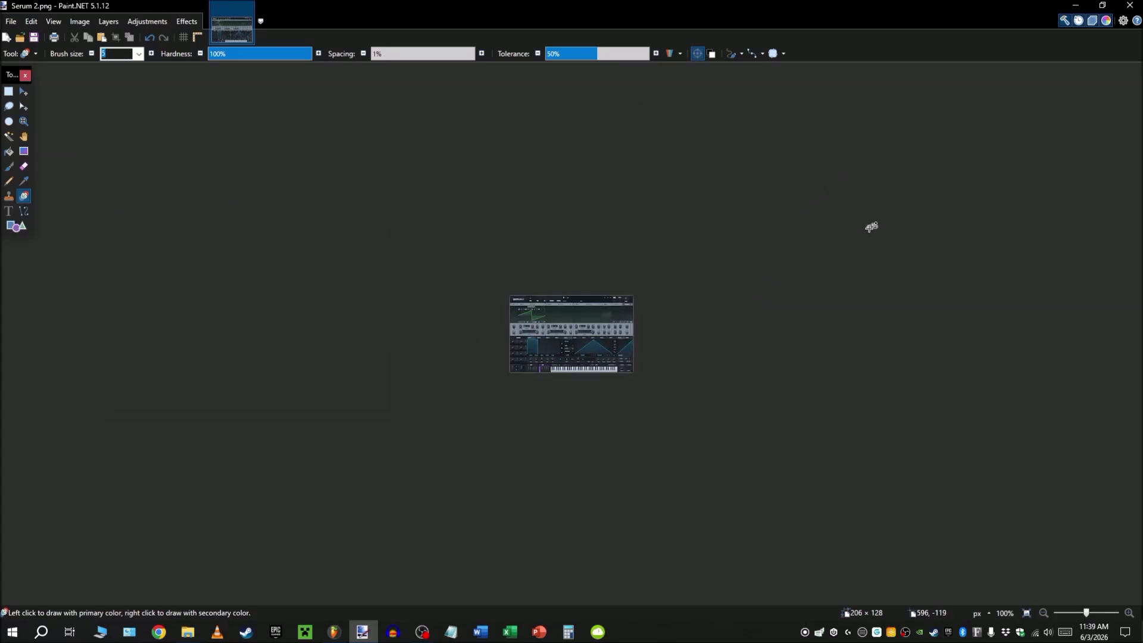
- Close Paint.NET and copy the resized Serum 2.png from the New Screenshots folder in File Explorer
left_click(1129, 5)
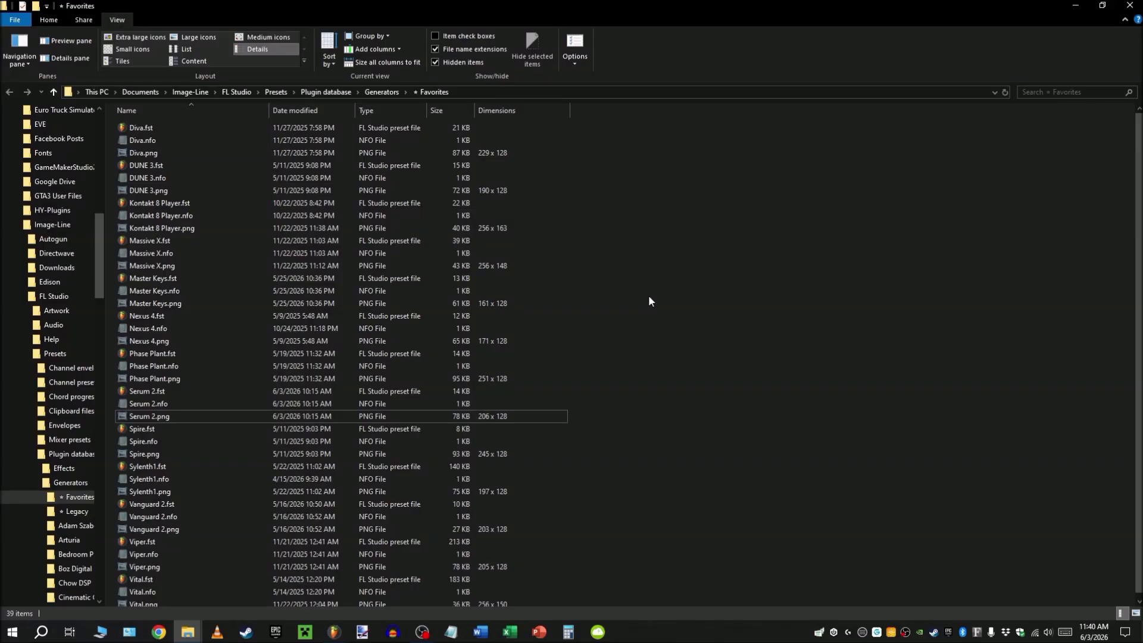
mouse_move(187, 632)
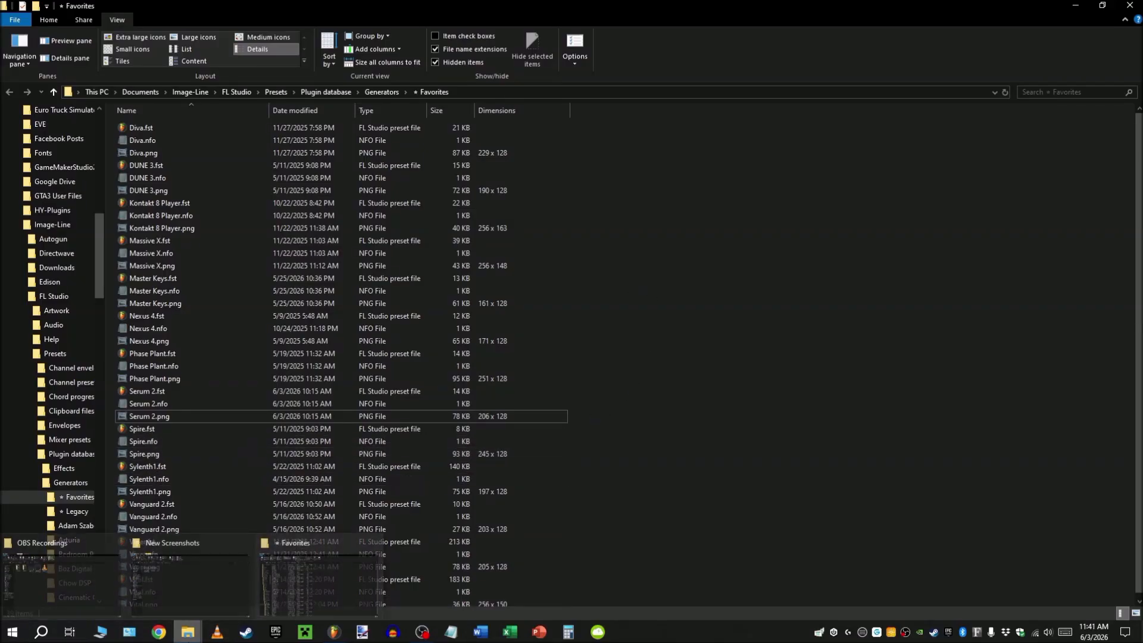
left_click(198, 586)
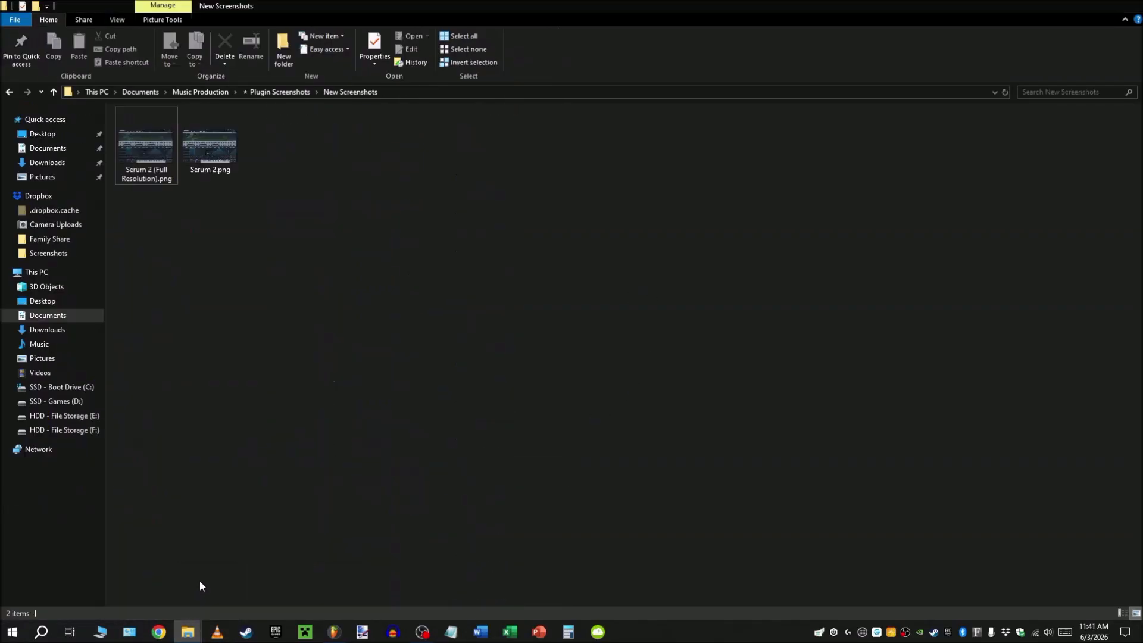
left_click(218, 152)
right_click(216, 149)
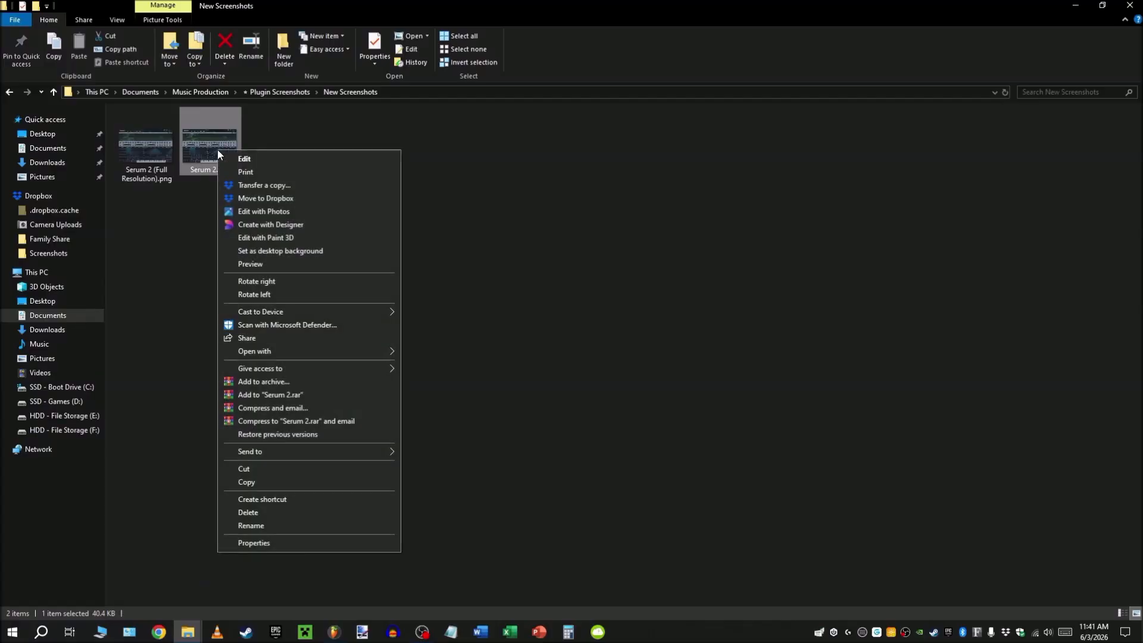
left_click(246, 482)
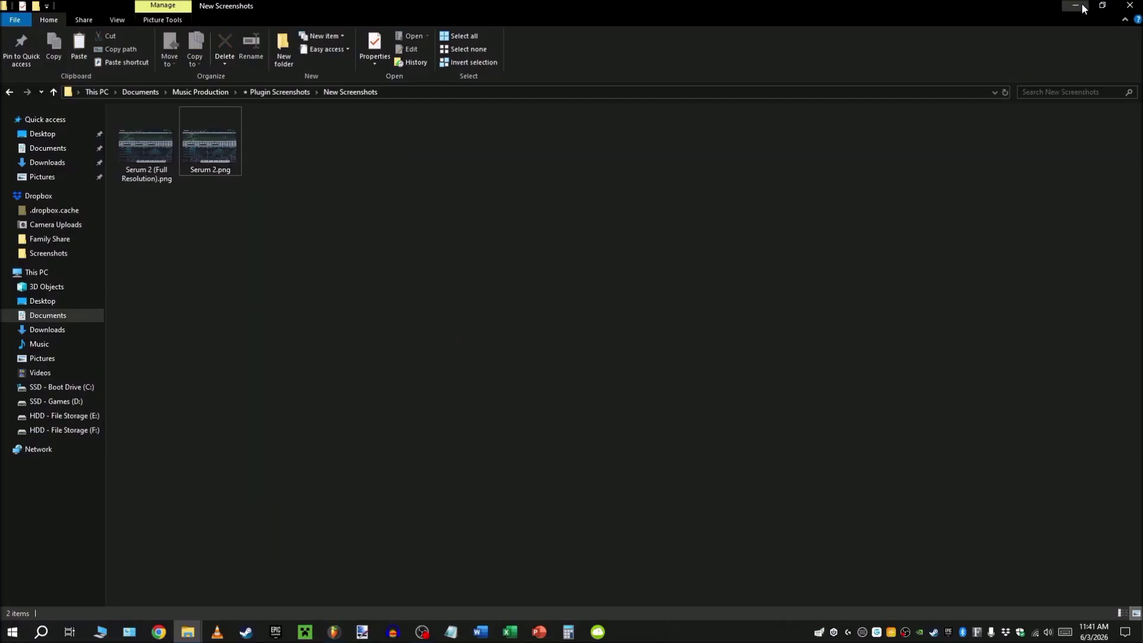
left_click(1074, 5)
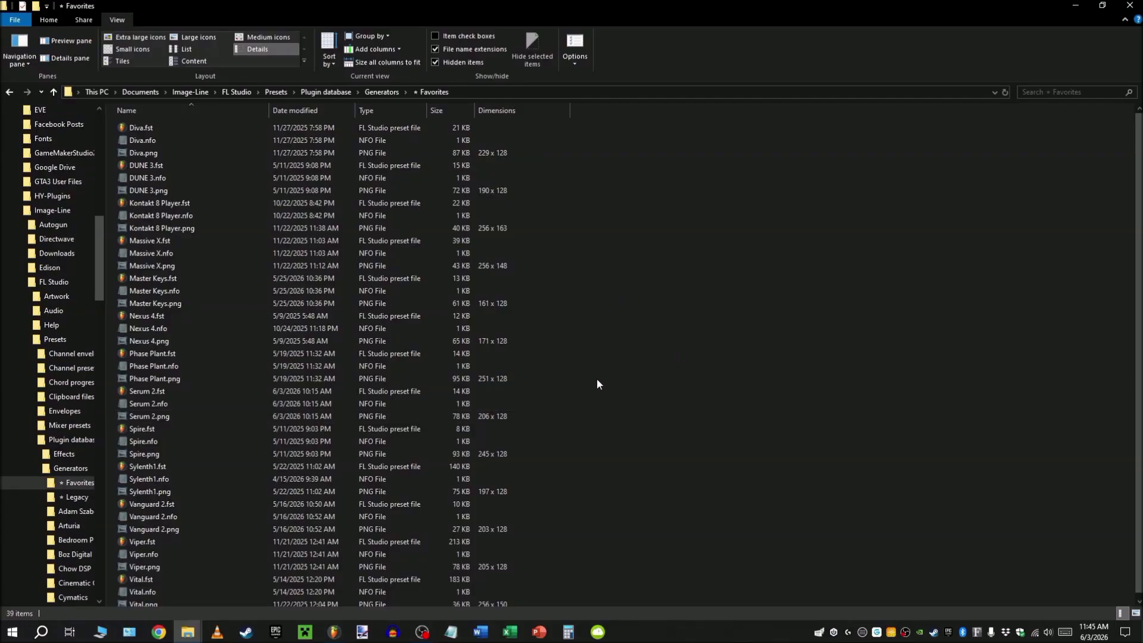
- Replace the old Serum 2.png in the Favorites preset folder with the copied resized image
left_click(165, 417)
key("Delete")
right_click(665, 299)
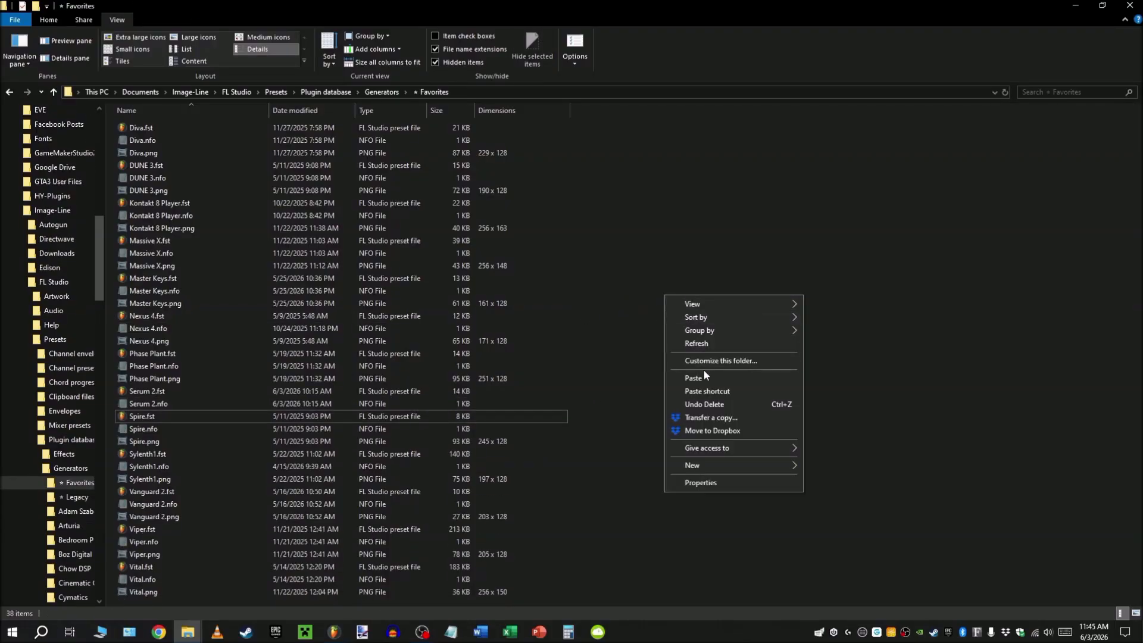
left_click(697, 378)
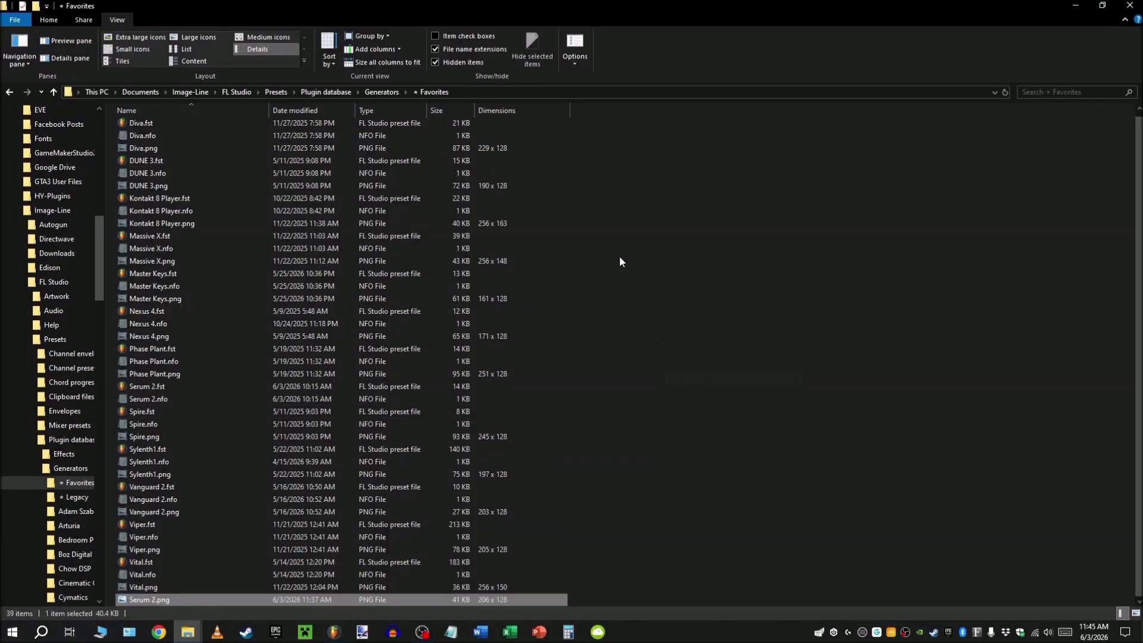
left_click(667, 269)
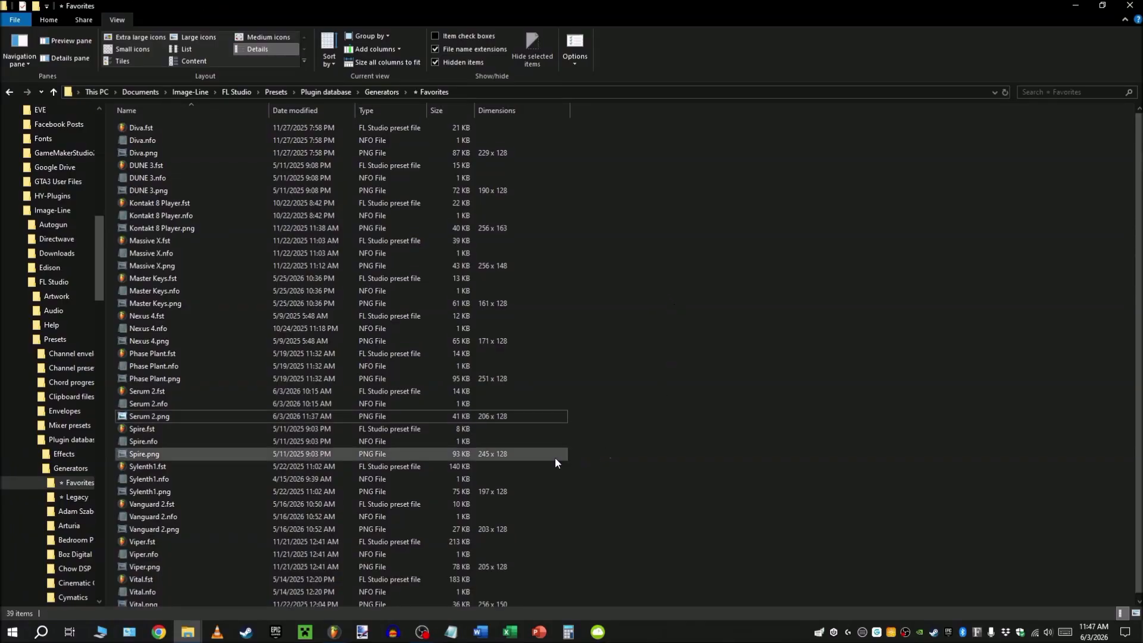
- Set the Hidden attribute on the new Serum 2.png in its file properties and apply it
left_click(197, 417)
right_click(218, 416)
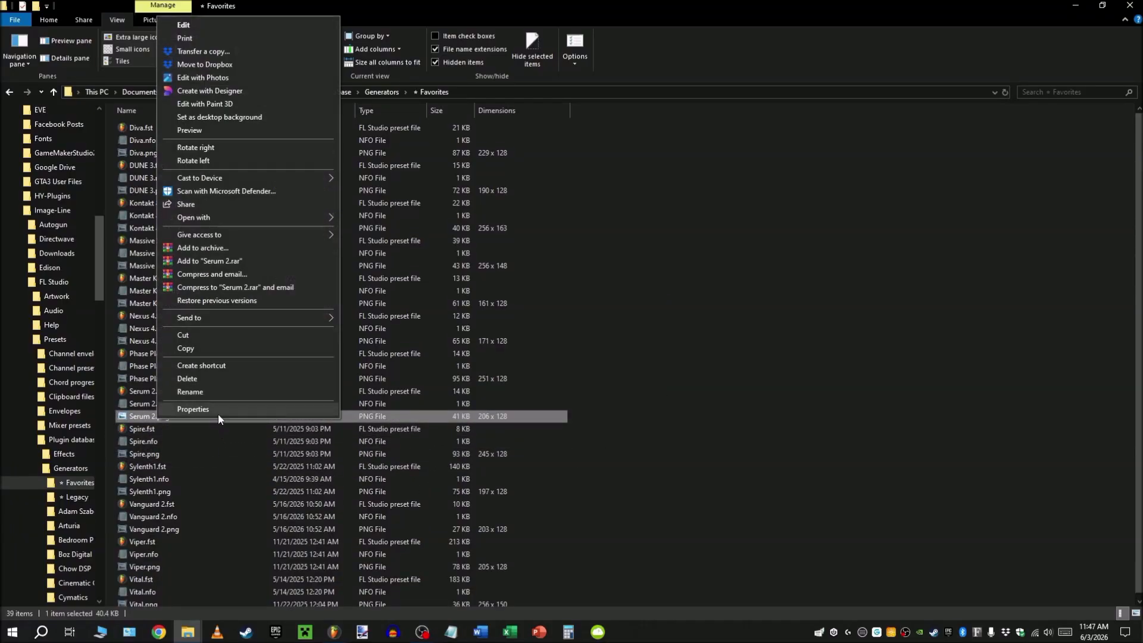
left_click(218, 413)
left_click_drag(348, 317, 452, 222)
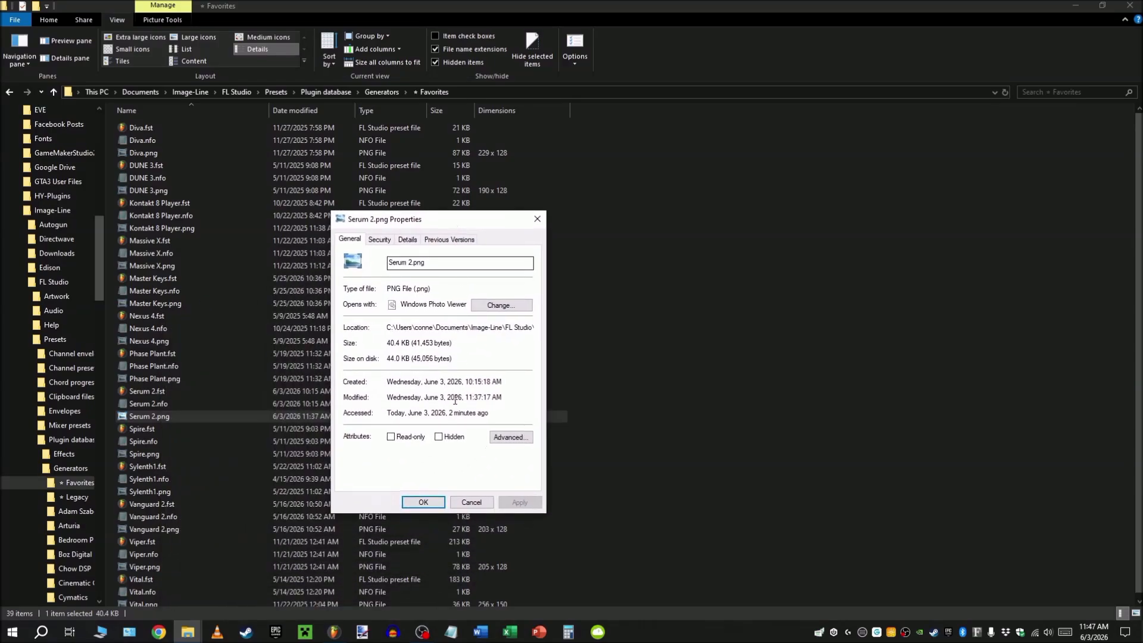
left_click(439, 436)
left_click(520, 503)
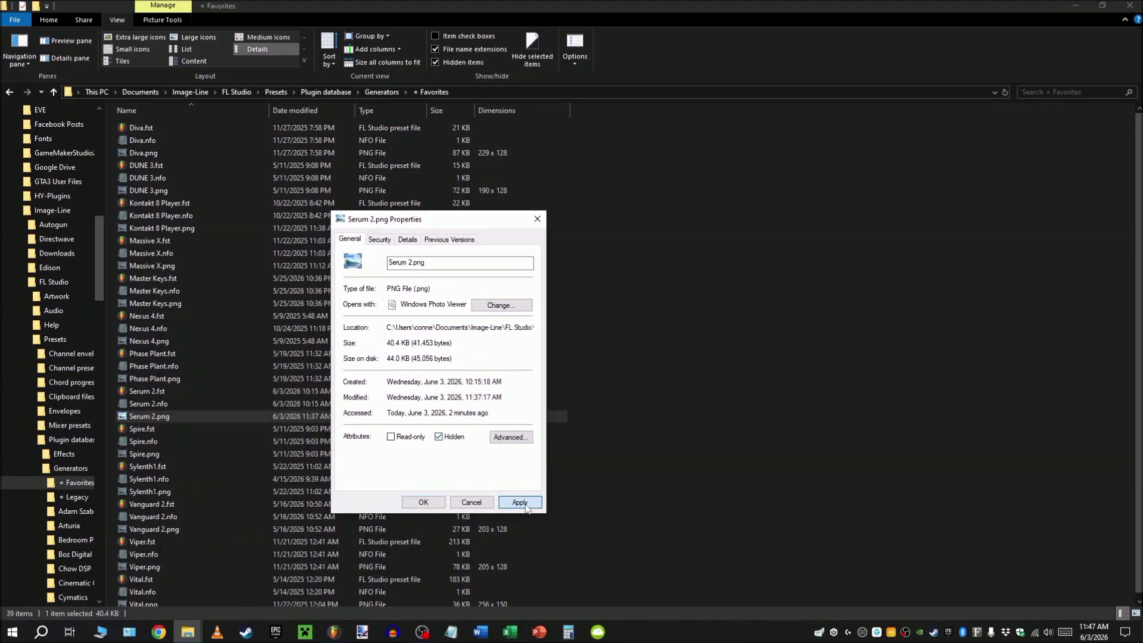
left_click(423, 502)
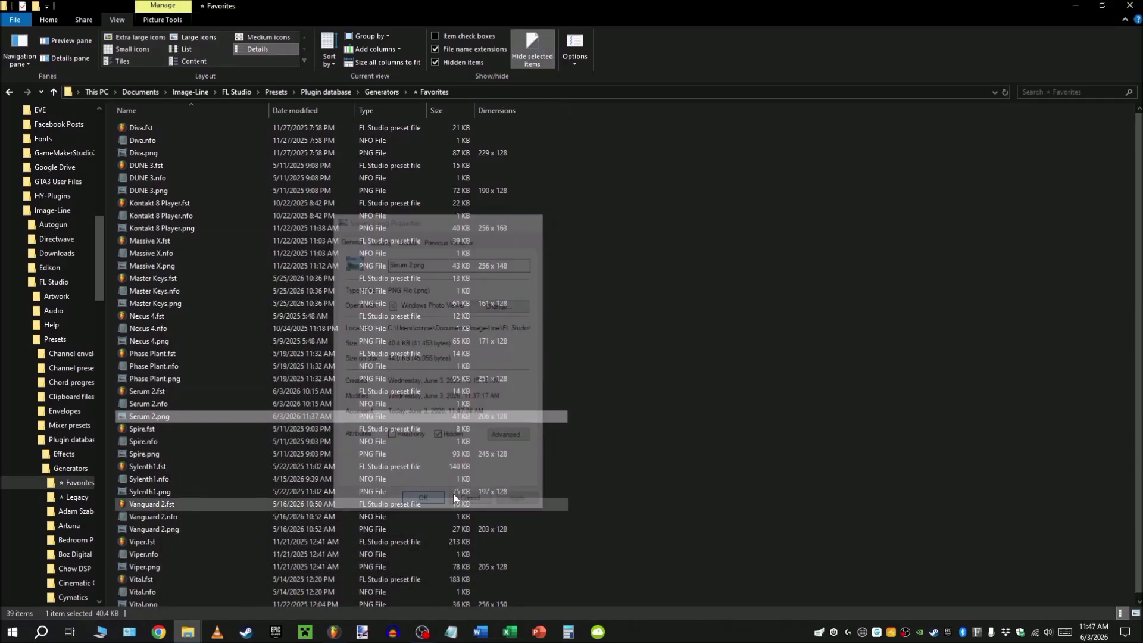
left_click(668, 379)
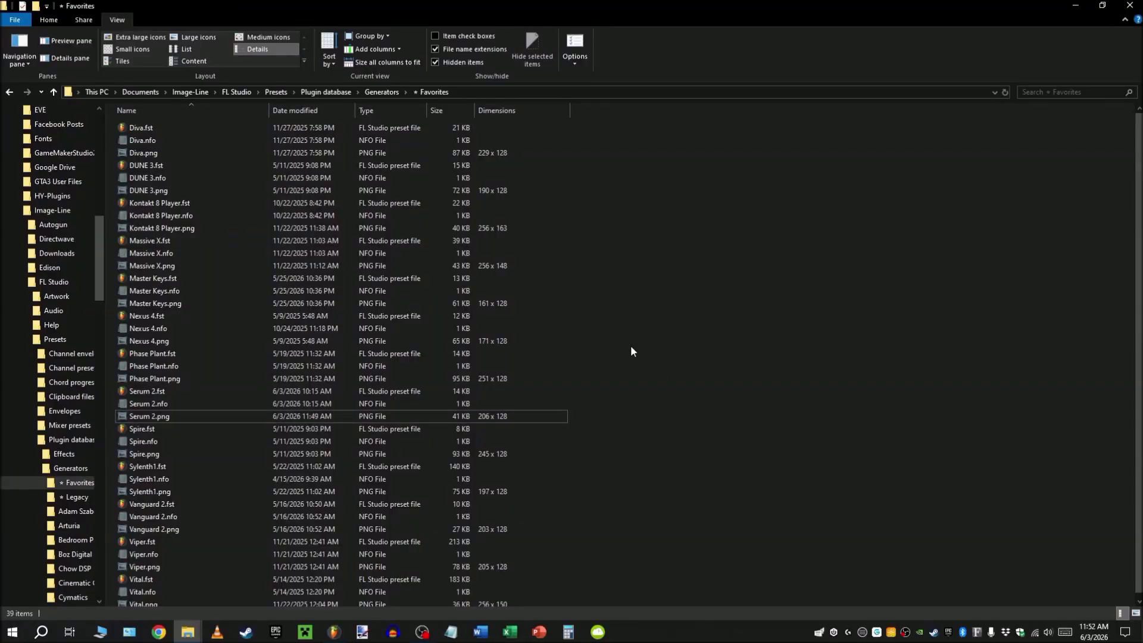
- Switch to FL Studio, refresh the browser, and look through the generator thumbnails in the plugin picker
left_click(334, 632)
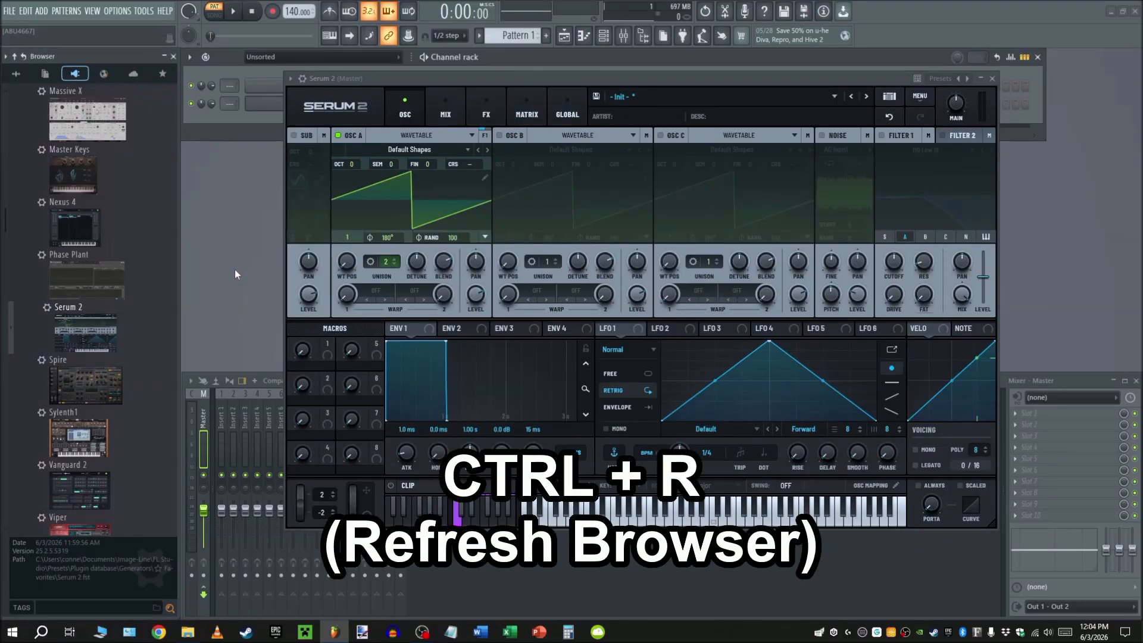
key("ctrl+r")
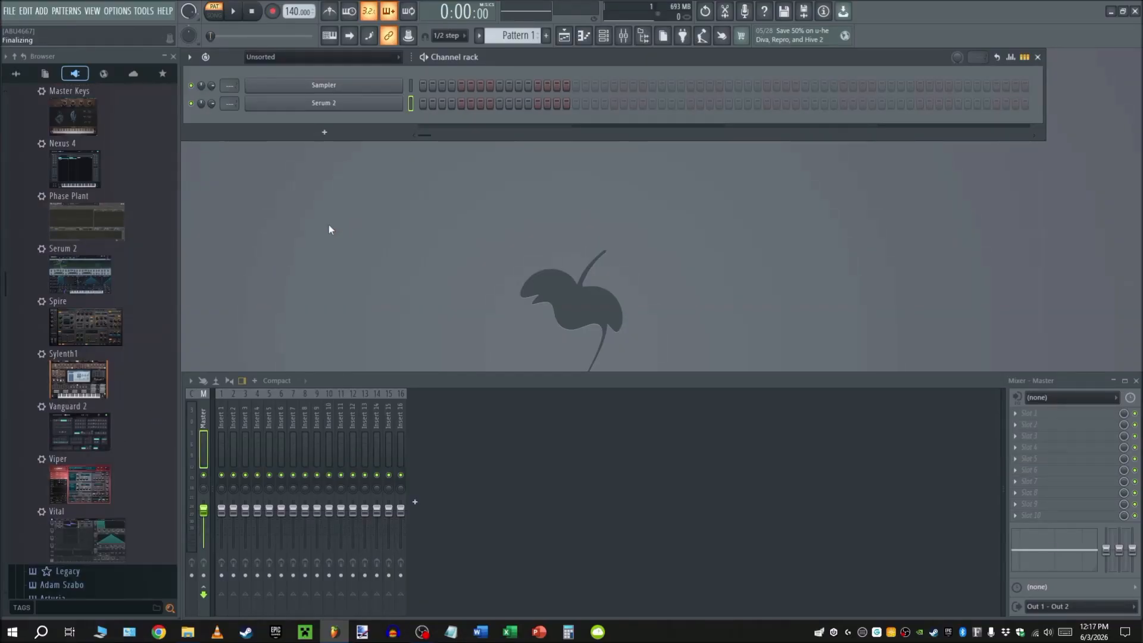
middle_click(324, 131)
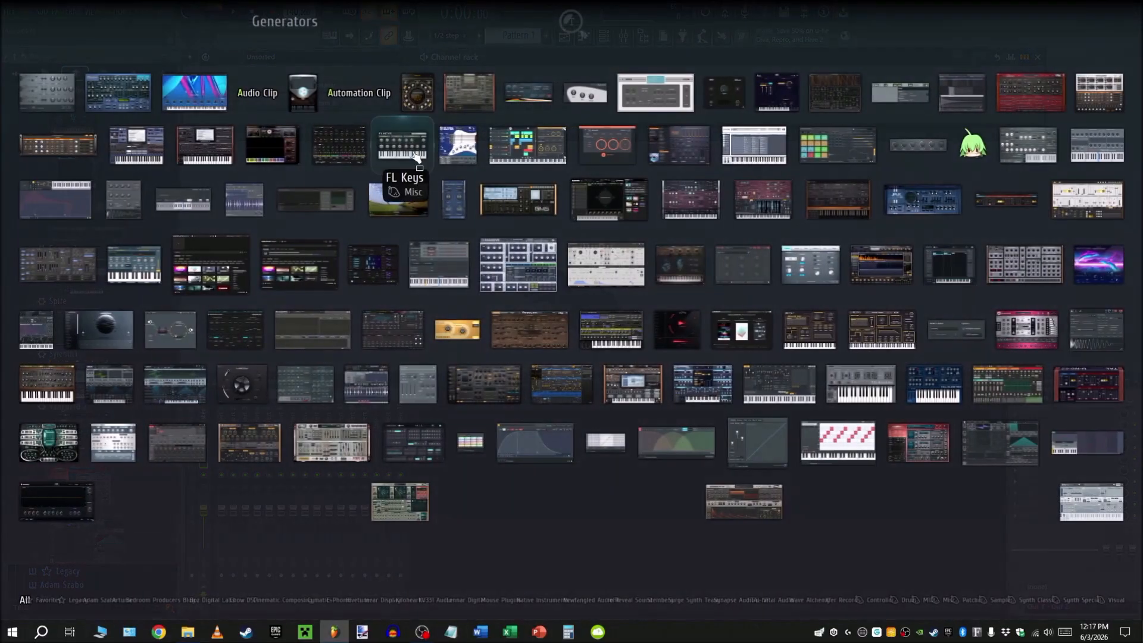
scroll(415, 157, "down", 1)
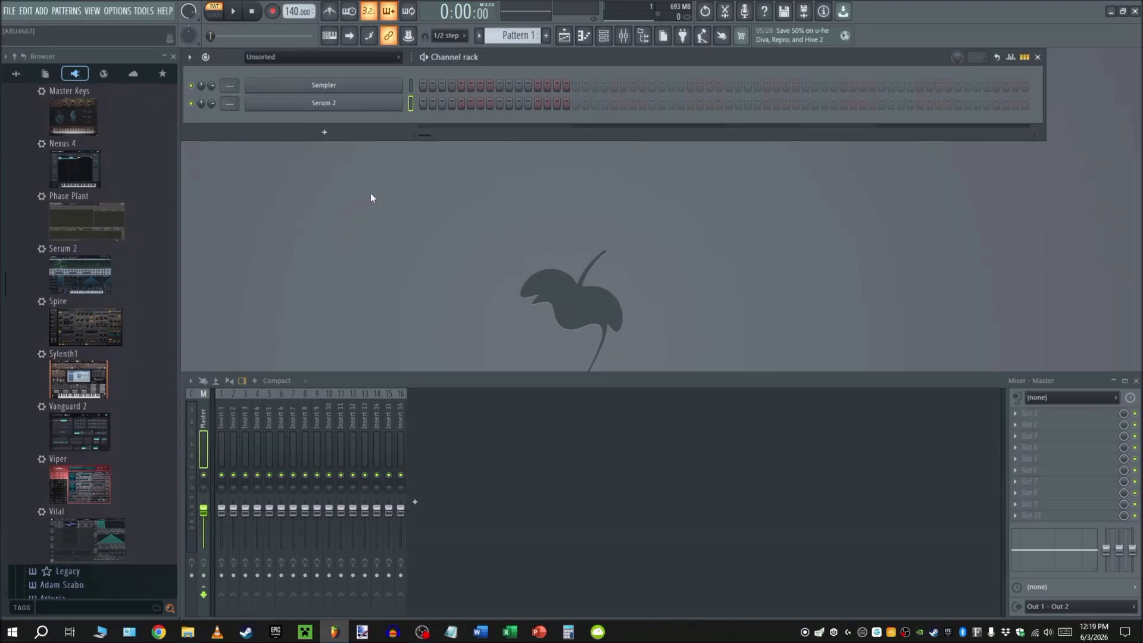
- Switch to File Explorer and view the saved plugin images in the Plugin Screenshots folder
mouse_move(187, 632)
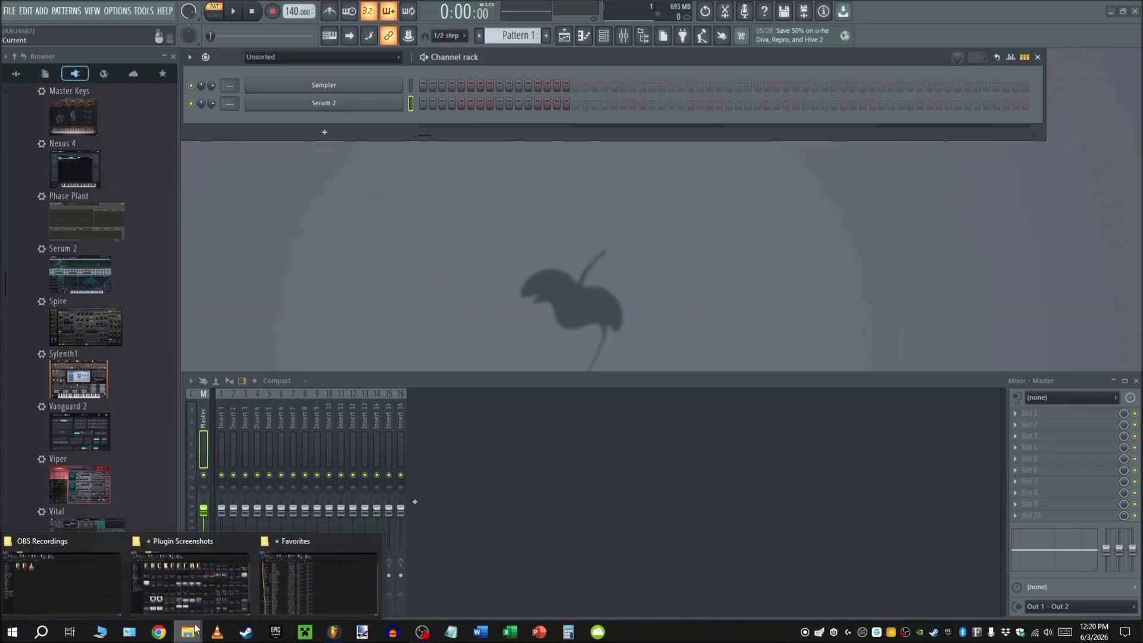
left_click(212, 585)
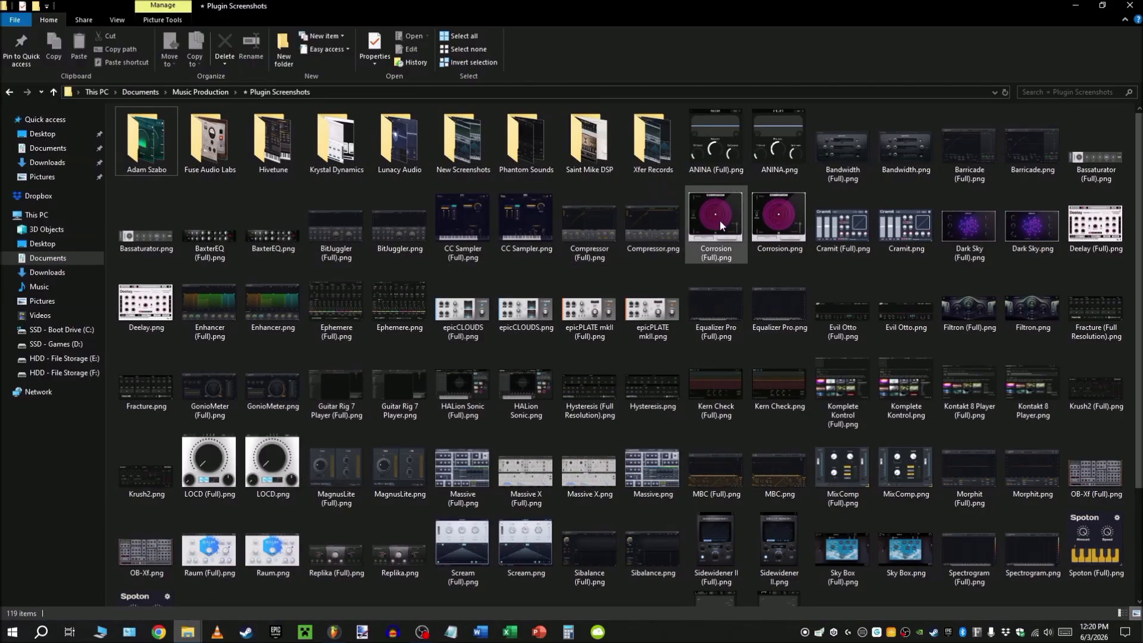